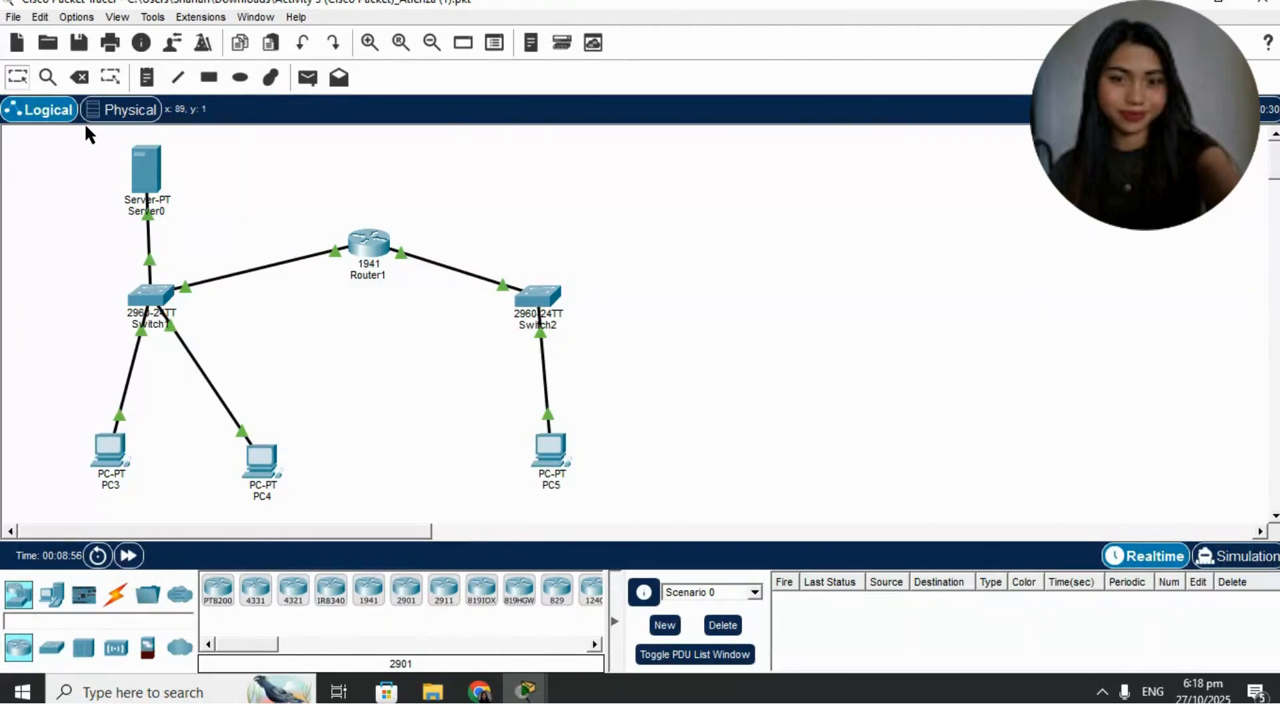
# Step: Highlight the server, the router, the two switches and the three PCs in turn on the network topology
pyautogui.moveTo(84, 128); pyautogui.dragTo(217, 236)
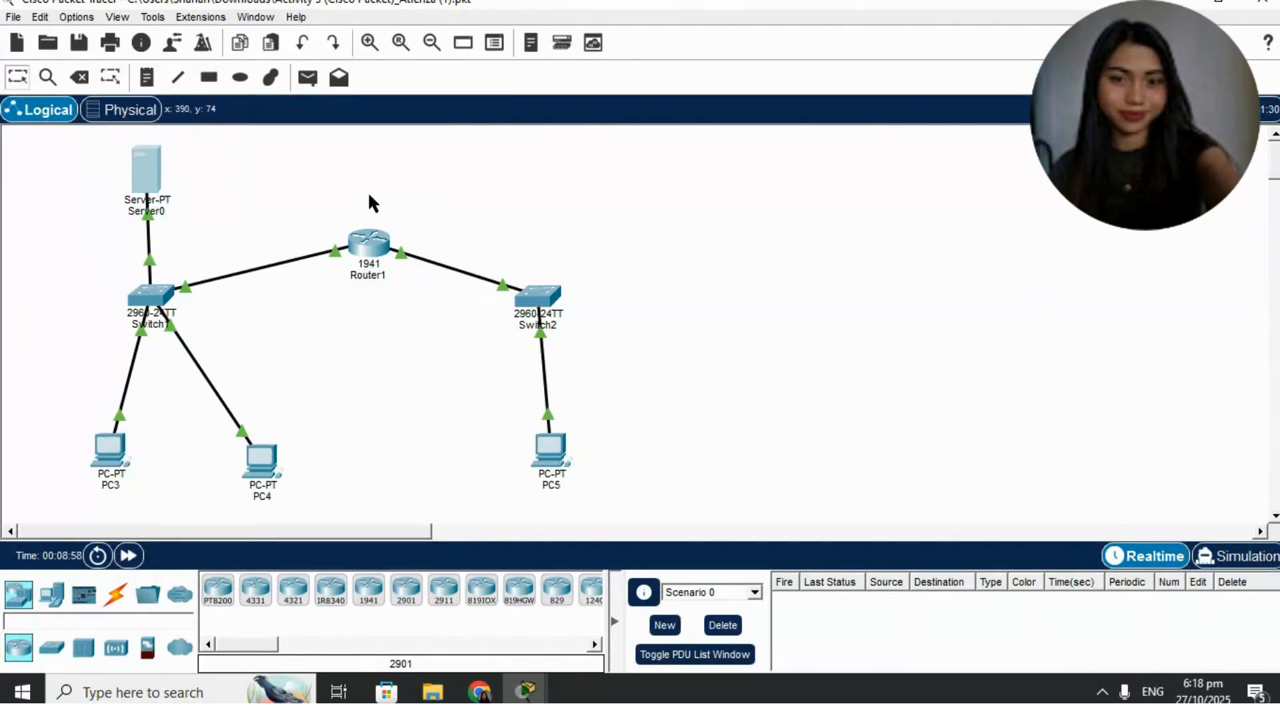
pyautogui.moveTo(347, 192); pyautogui.dragTo(428, 291)
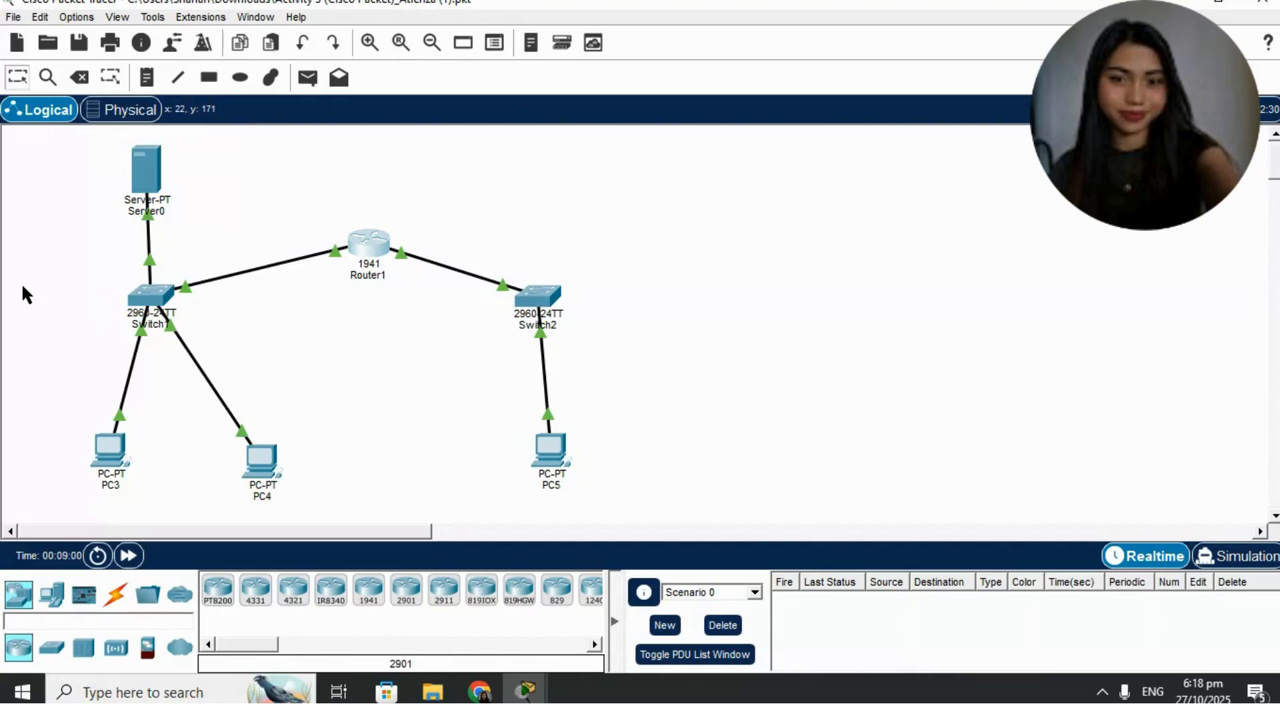
pyautogui.moveTo(22, 280); pyautogui.dragTo(590, 360)
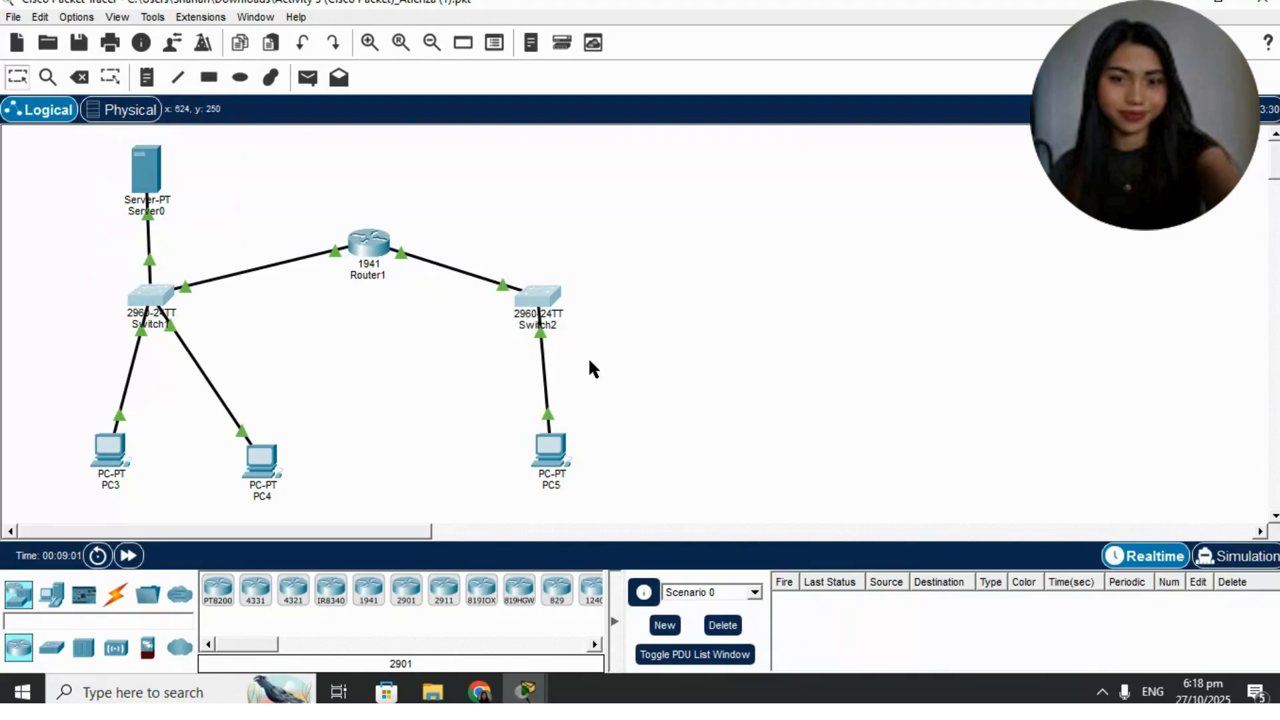
pyautogui.moveTo(74, 390); pyautogui.dragTo(686, 550)
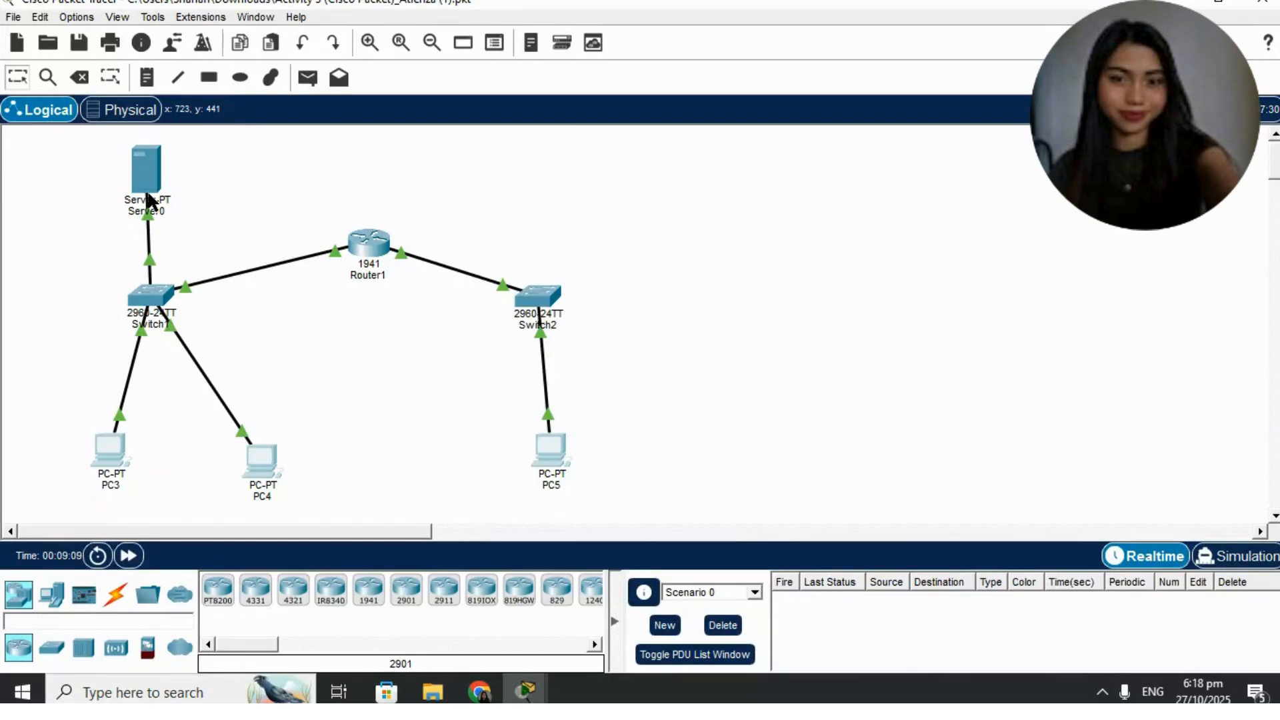
# Step: Inspect Server0's gateway and DNS settings and its static IP configuration
pyautogui.click(152, 162)
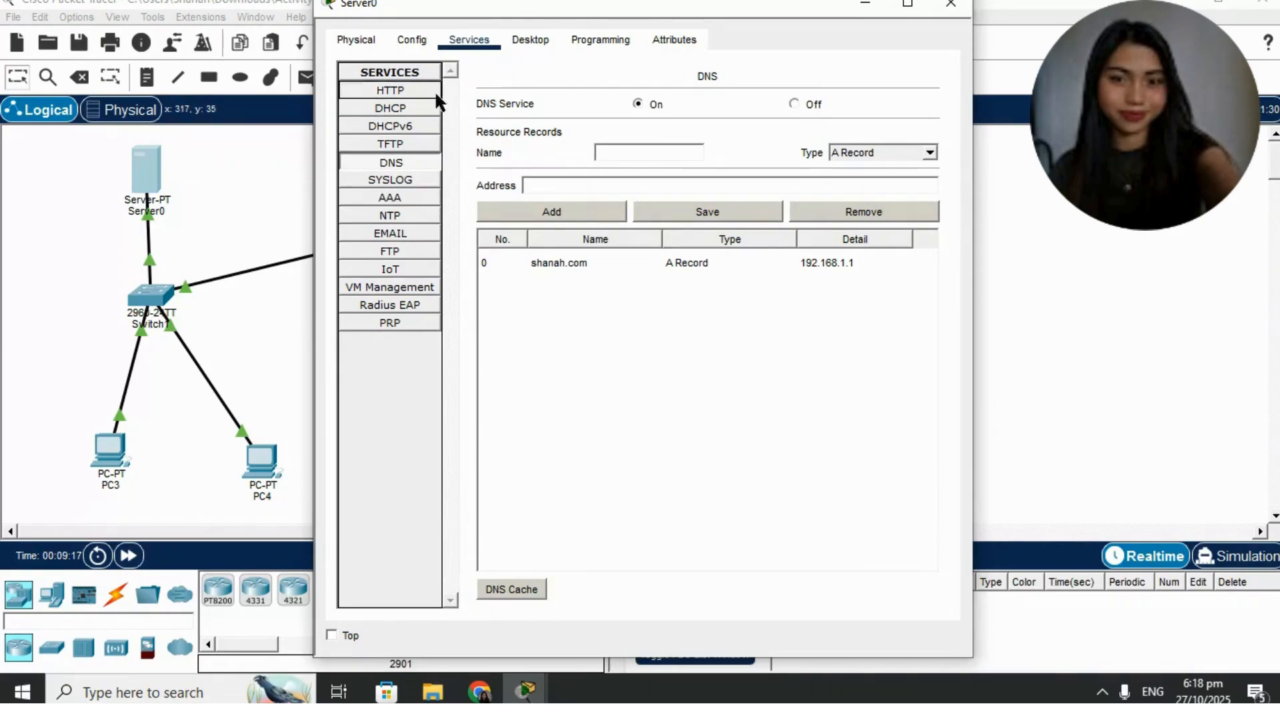
pyautogui.click(418, 40)
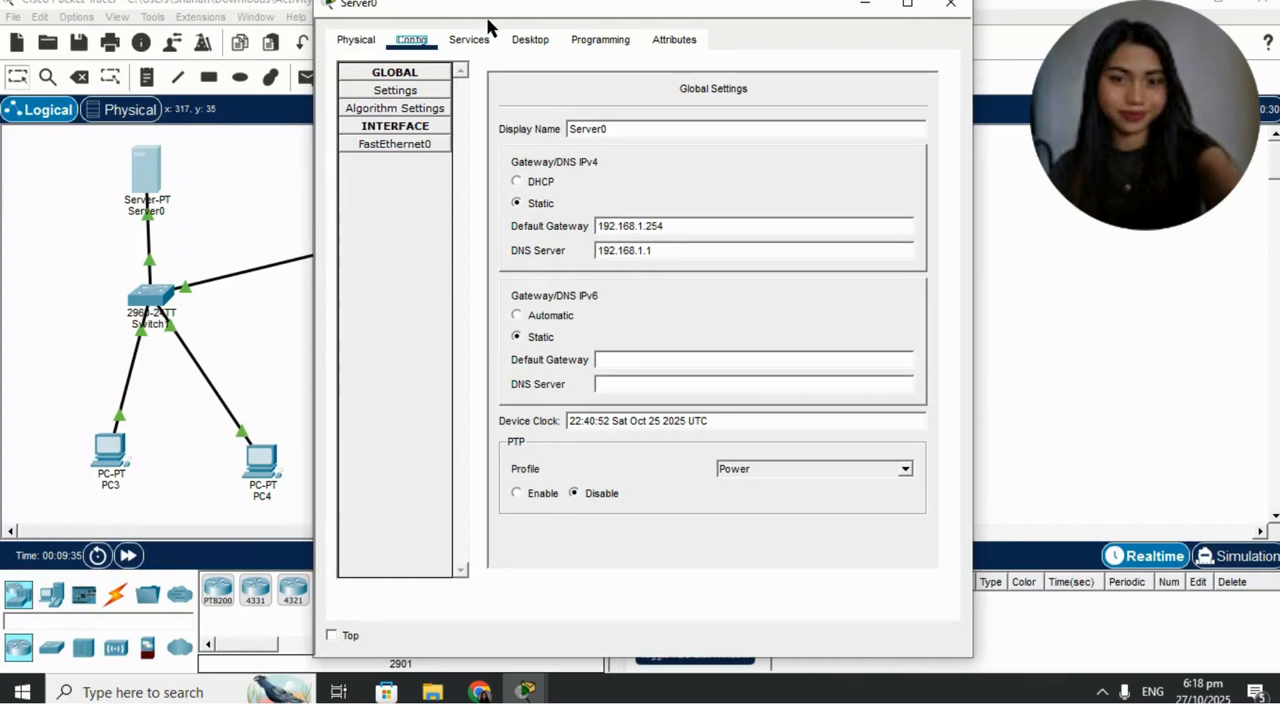
pyautogui.click(527, 40)
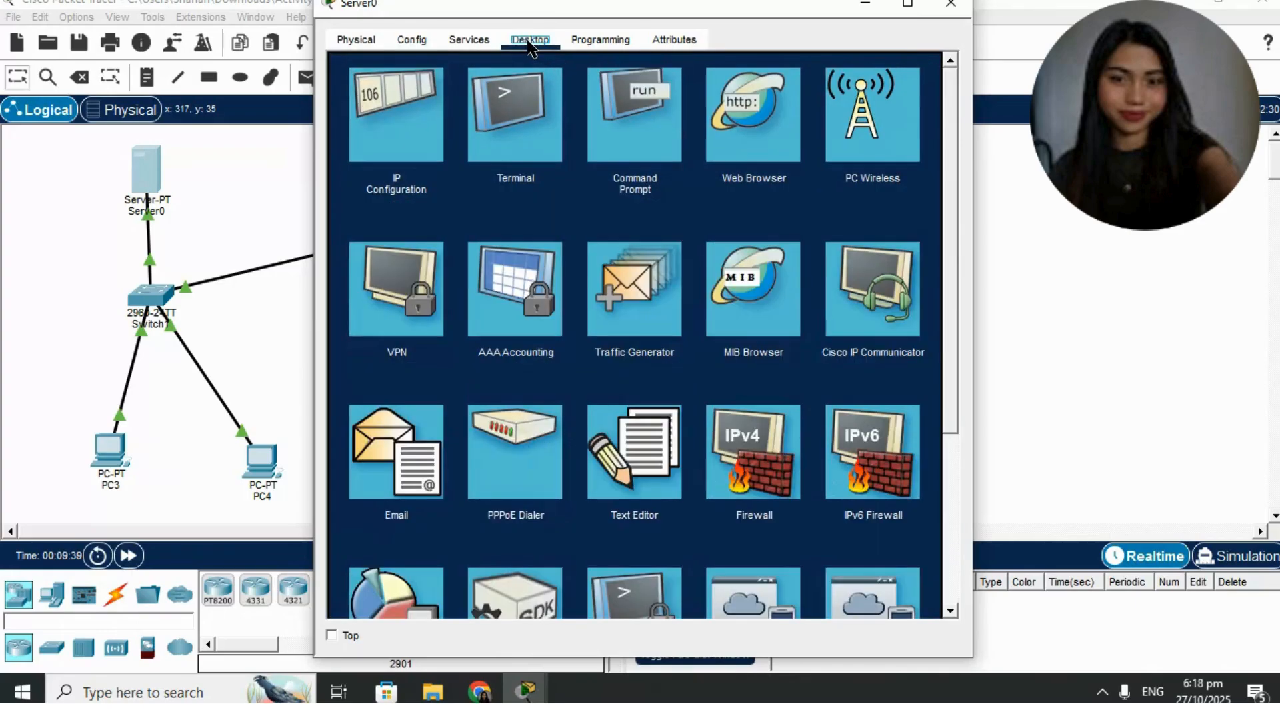
pyautogui.click(392, 125)
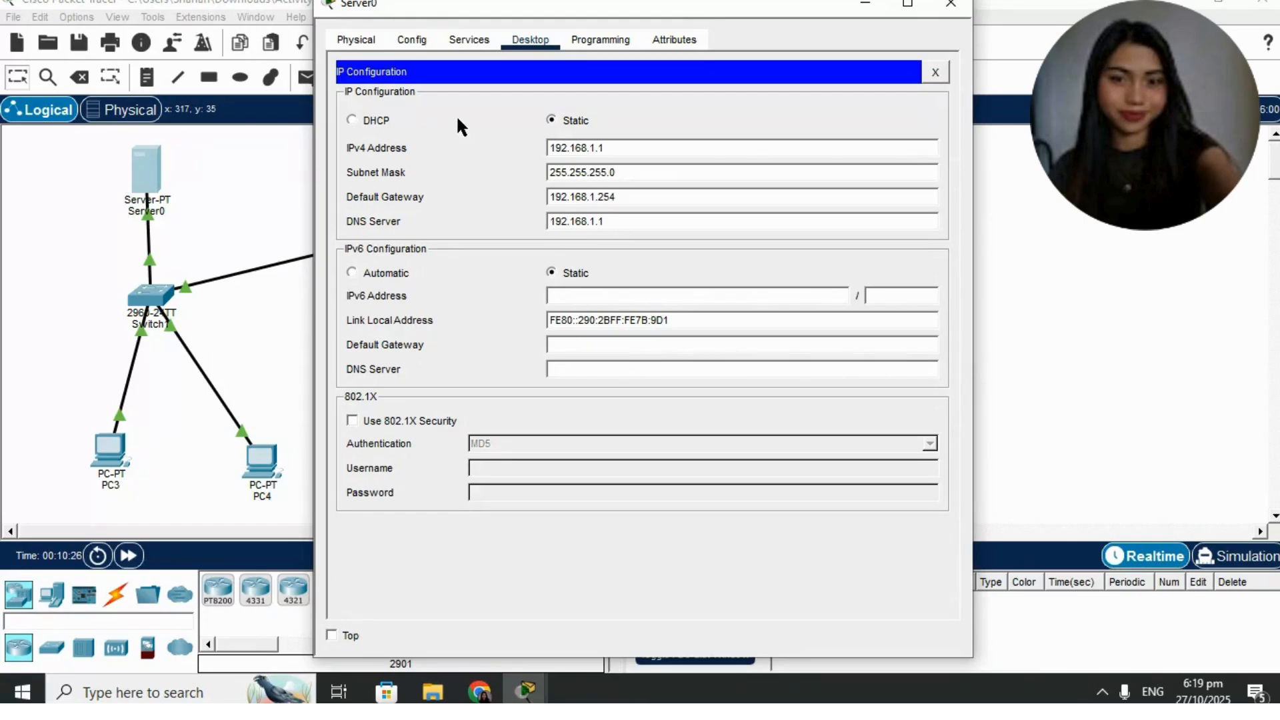
# Step: Save the index.html page of Server0's HTTP service over the existing file, and review the server's DNS records
pyautogui.click(474, 50)
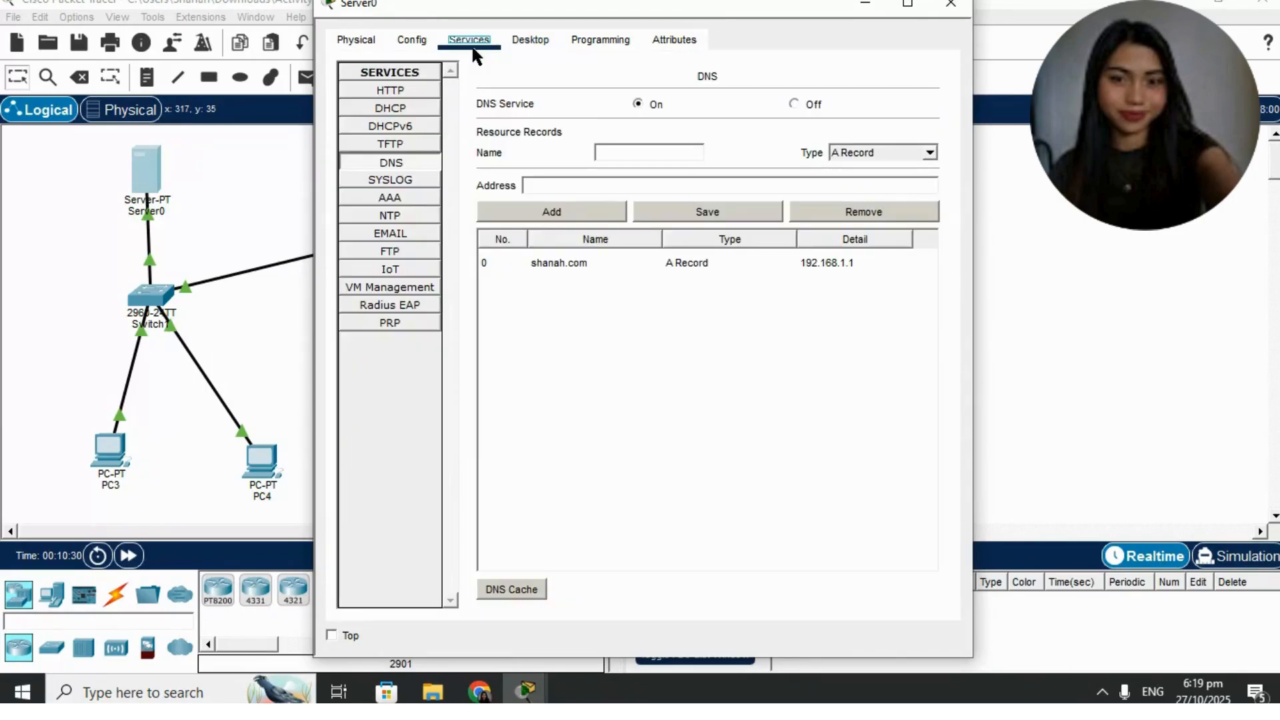
pyautogui.click(414, 87)
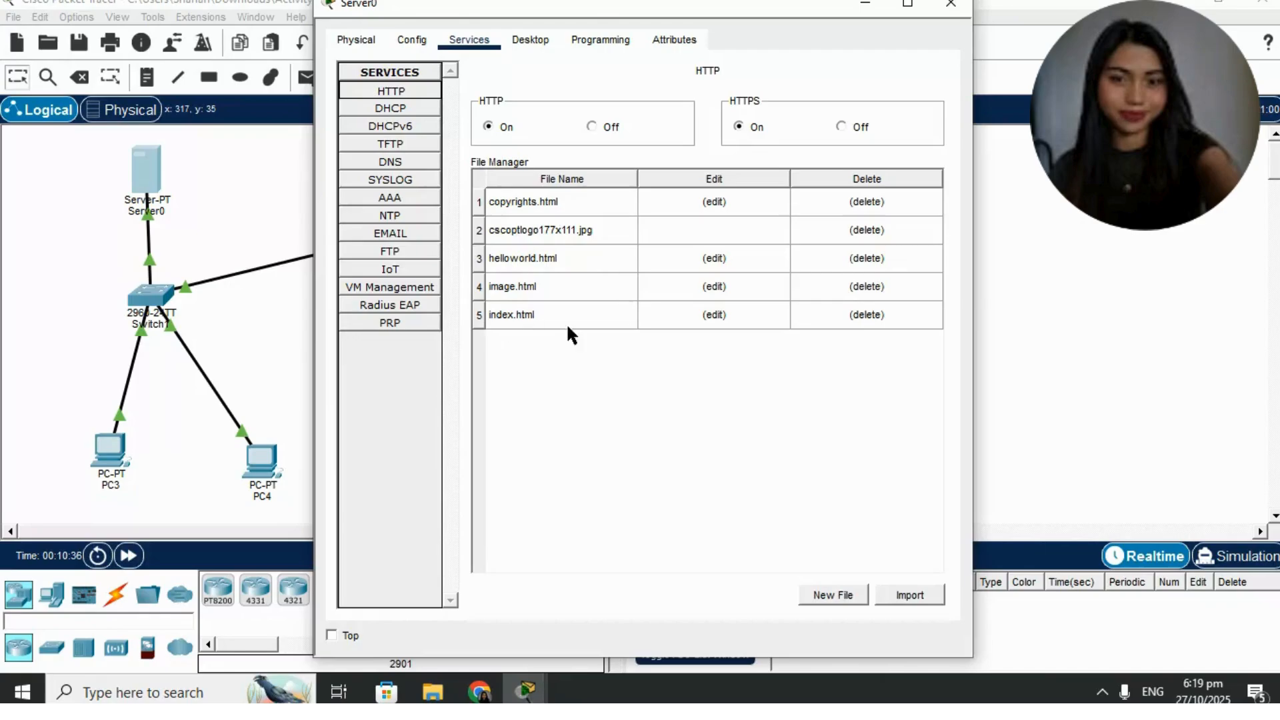
pyautogui.click(714, 314)
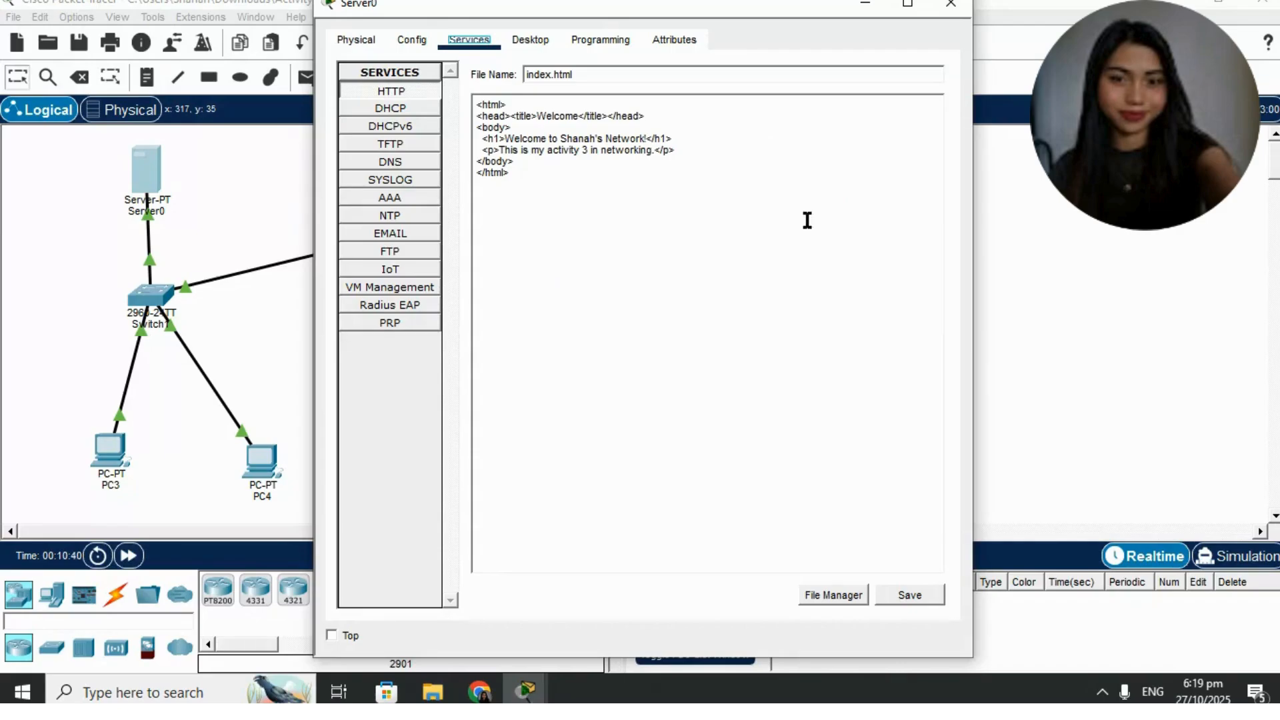
pyautogui.click(925, 590)
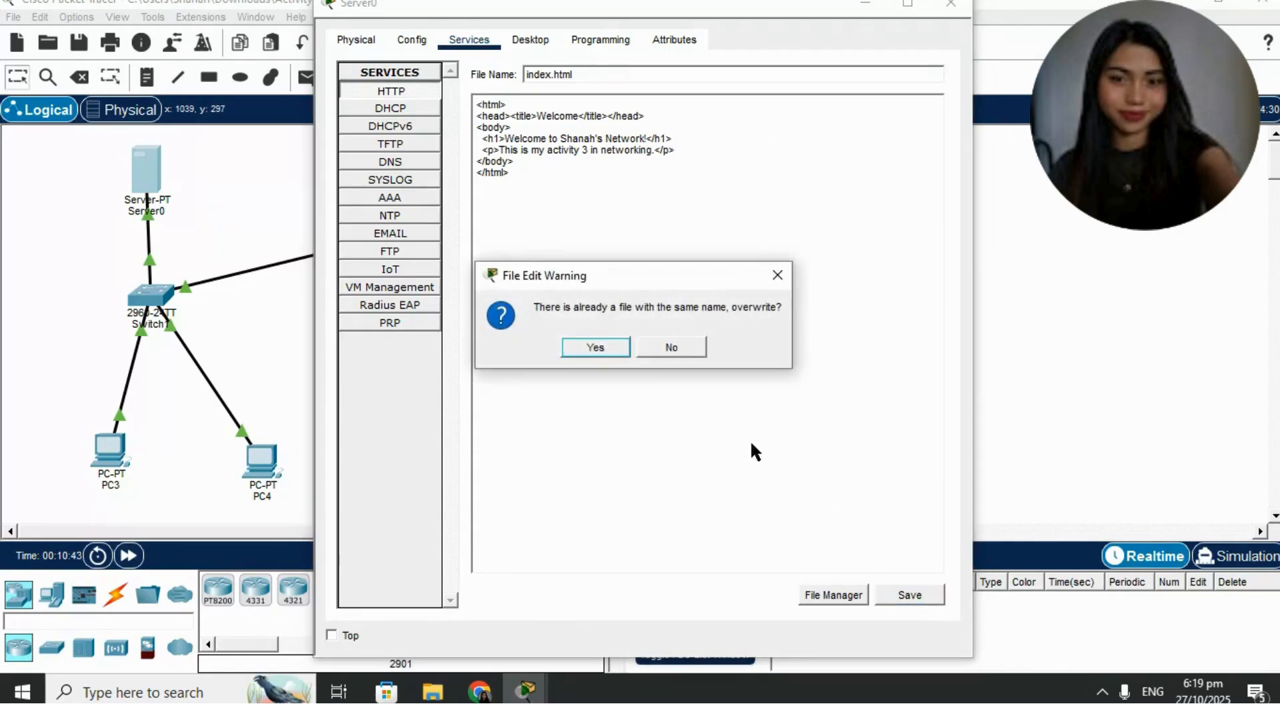
pyautogui.click(591, 345)
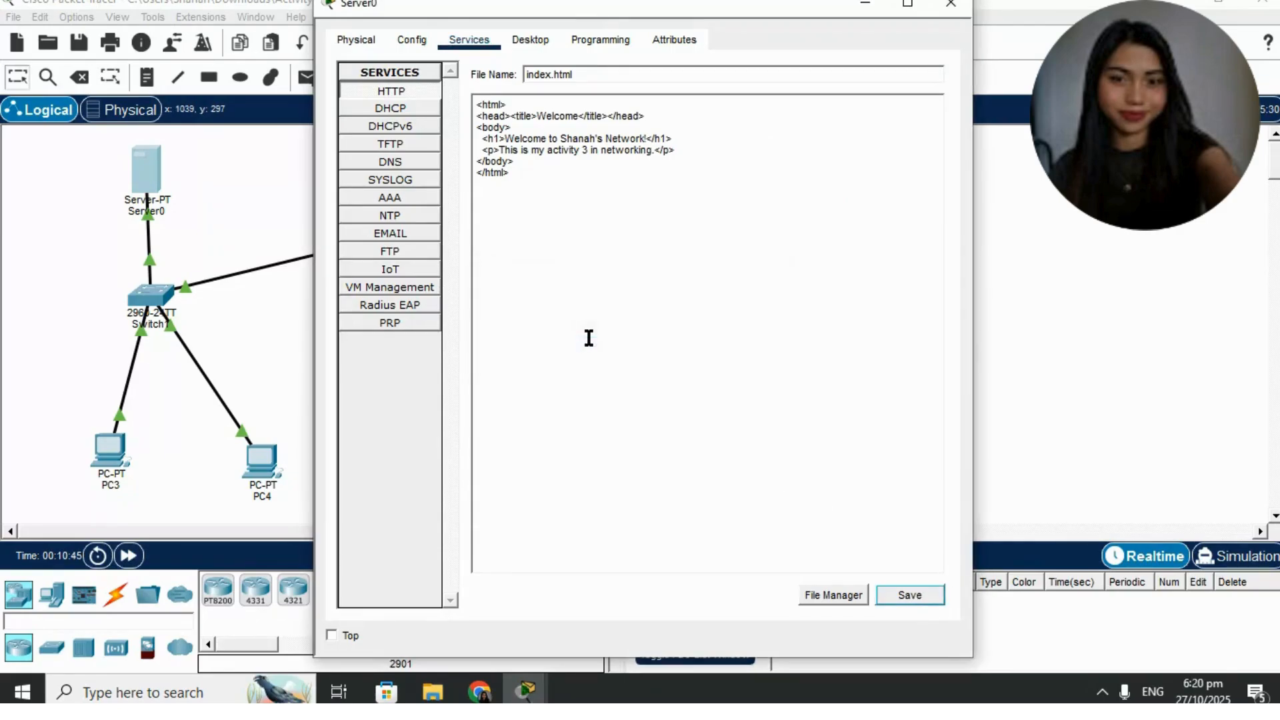
pyautogui.click(356, 162)
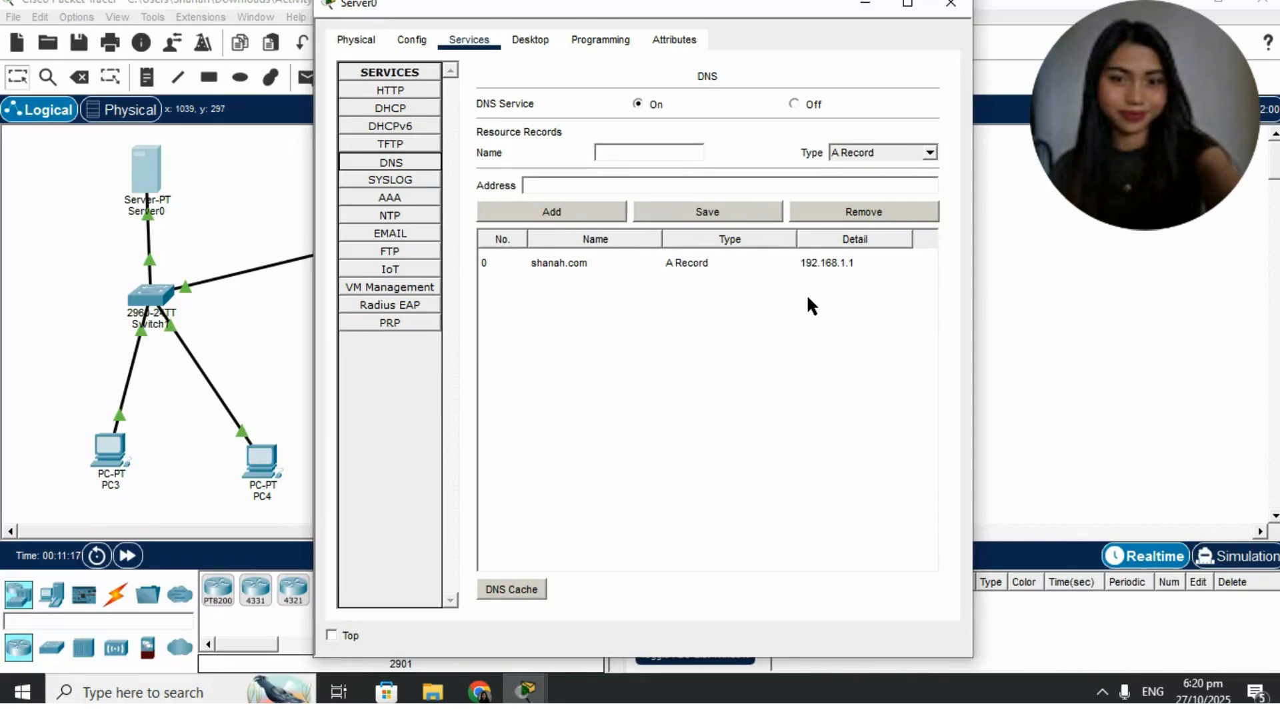
pyautogui.click(862, 4)
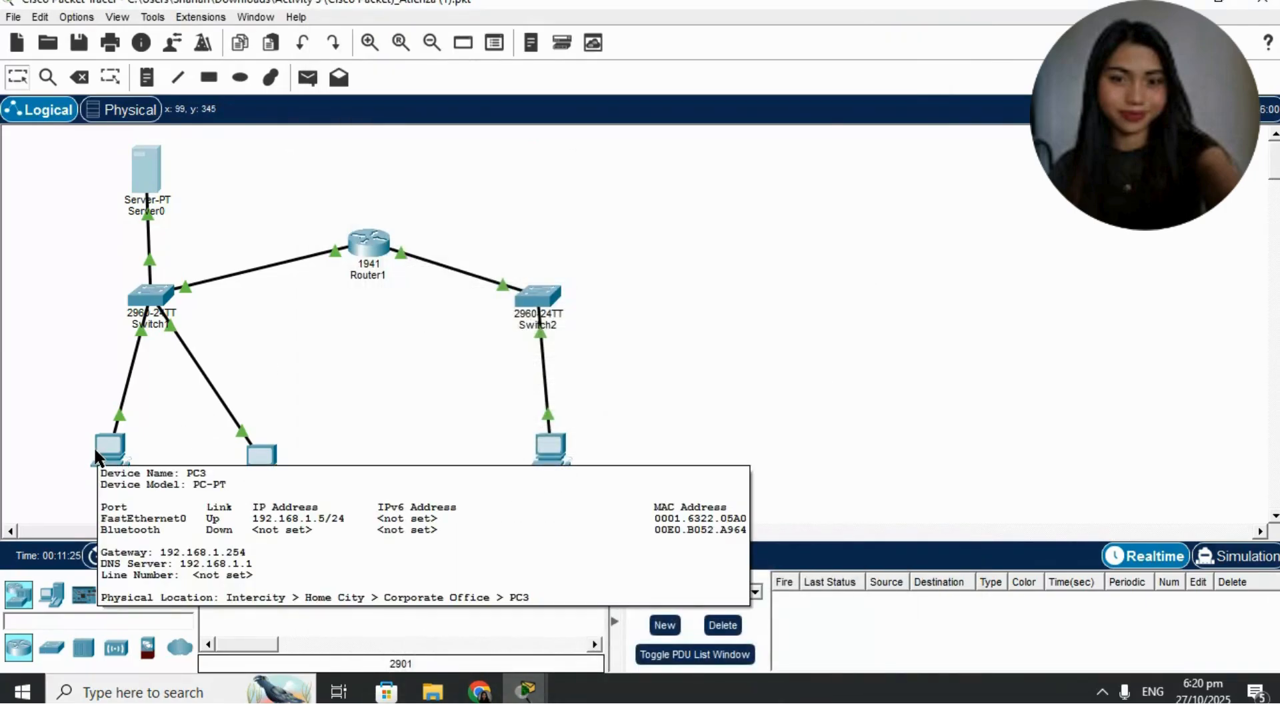
# Step: Inspect PC3's gateway and DNS settings and its IP configuration
pyautogui.click(94, 446)
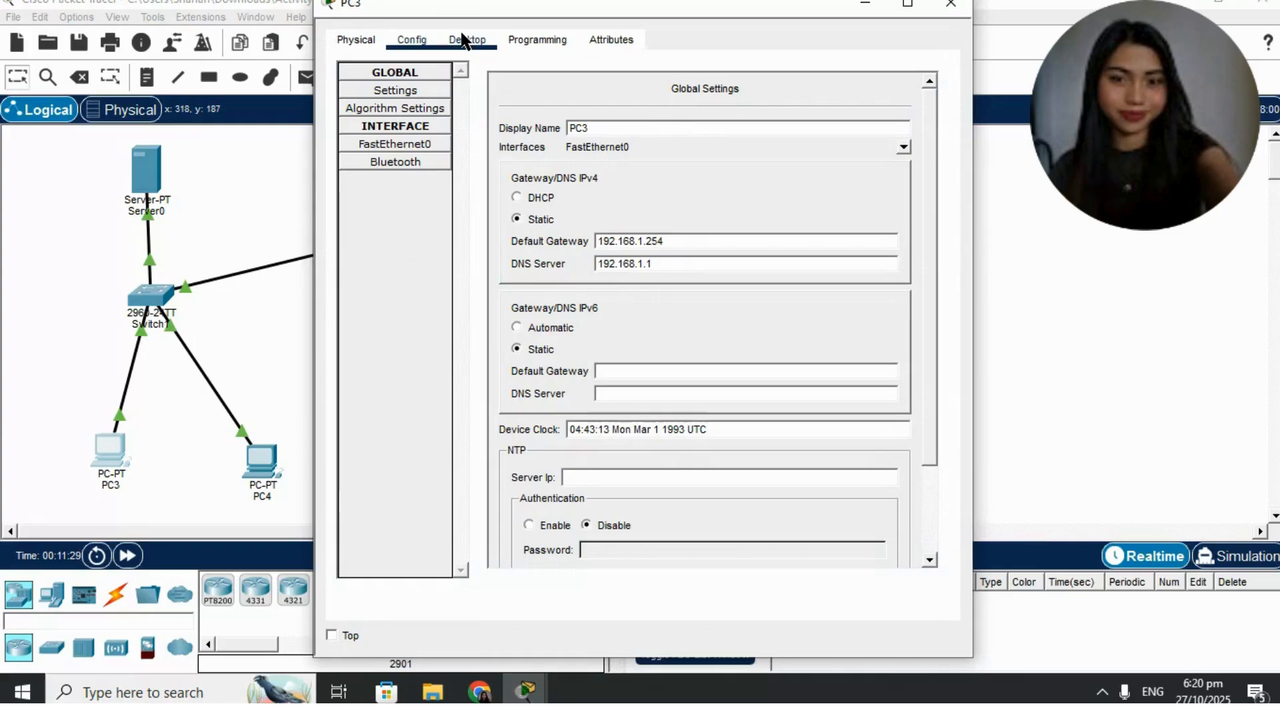
pyautogui.click(465, 40)
pyautogui.click(425, 40)
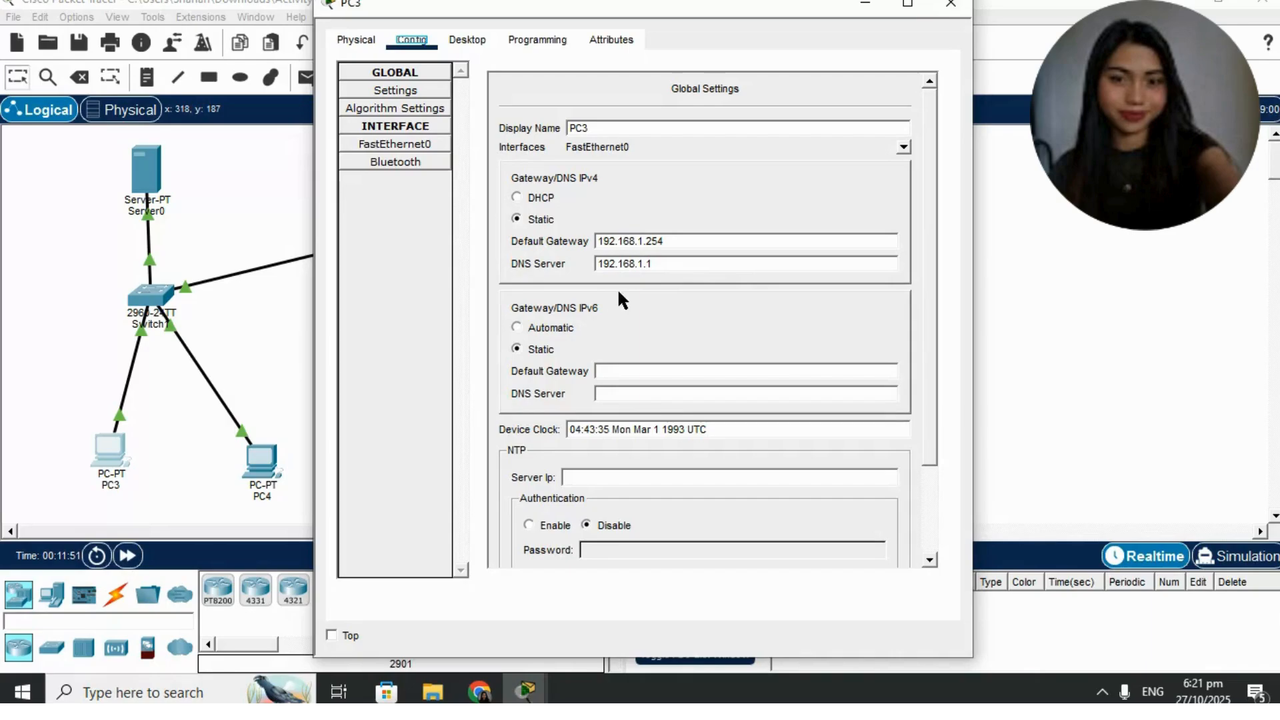
pyautogui.click(465, 44)
pyautogui.click(392, 113)
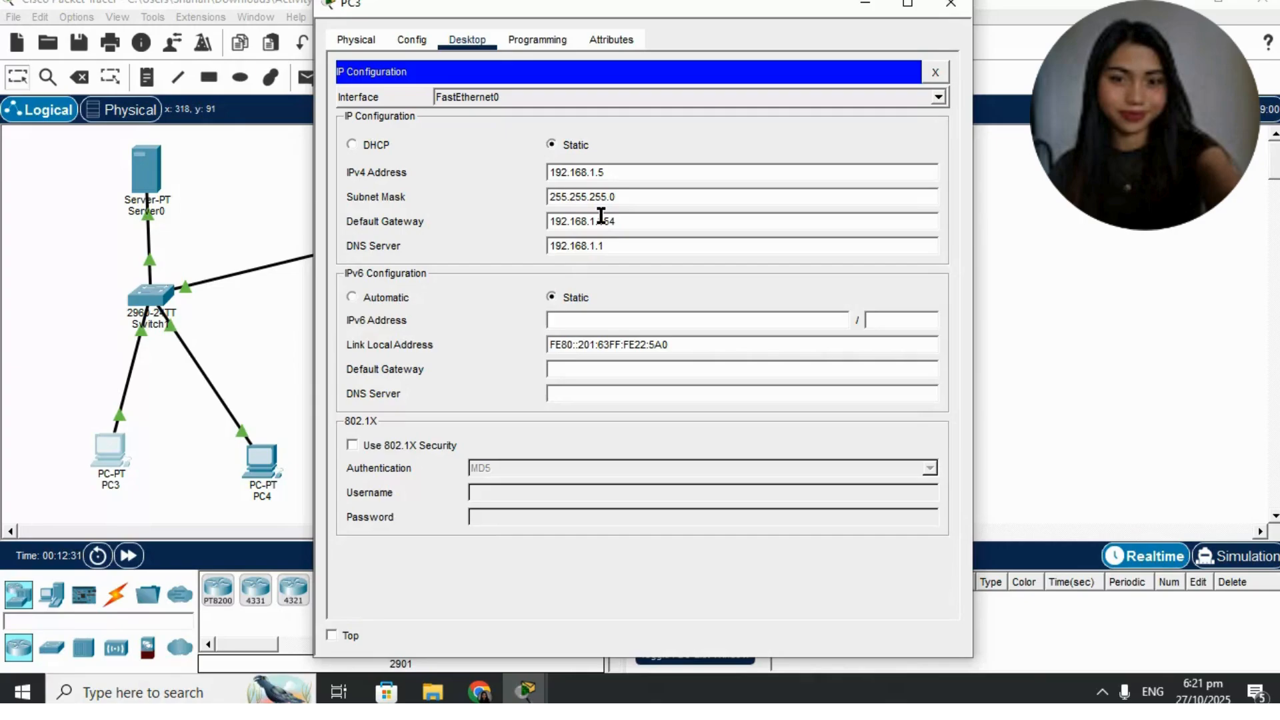
pyautogui.click(865, 4)
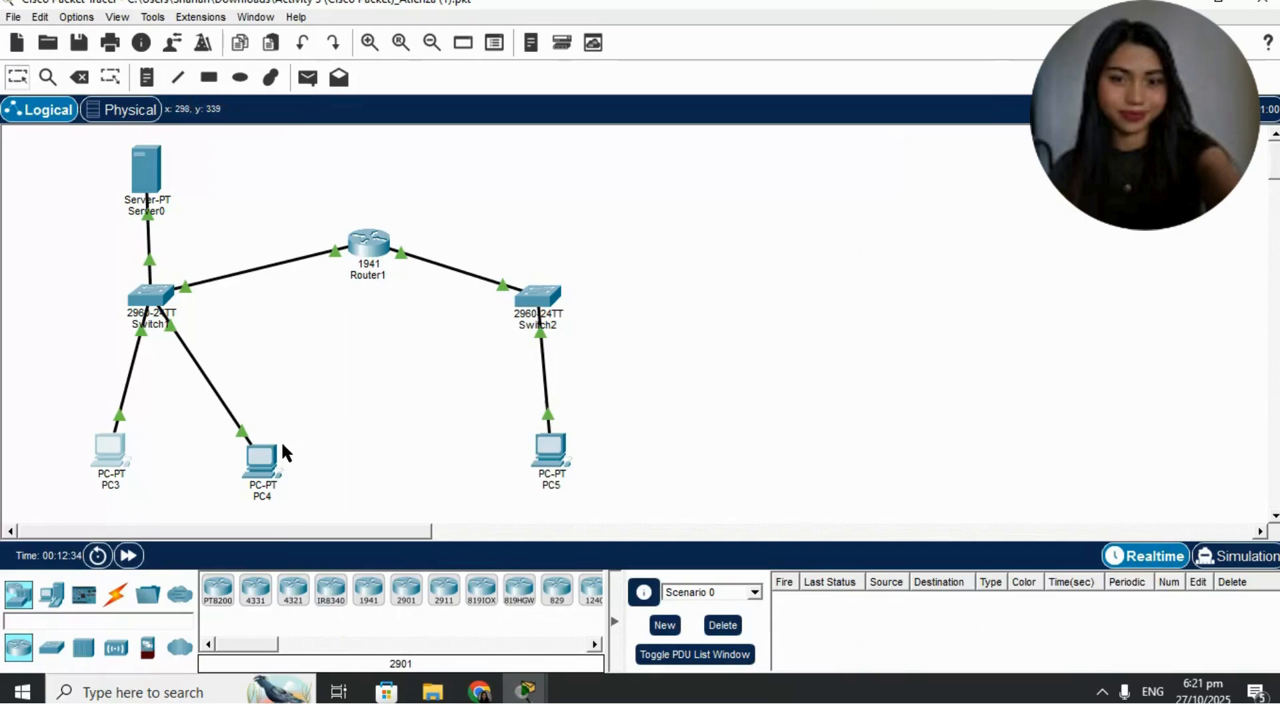
# Step: Inspect PC4's gateway and DNS settings and its IP configuration
pyautogui.click(265, 458)
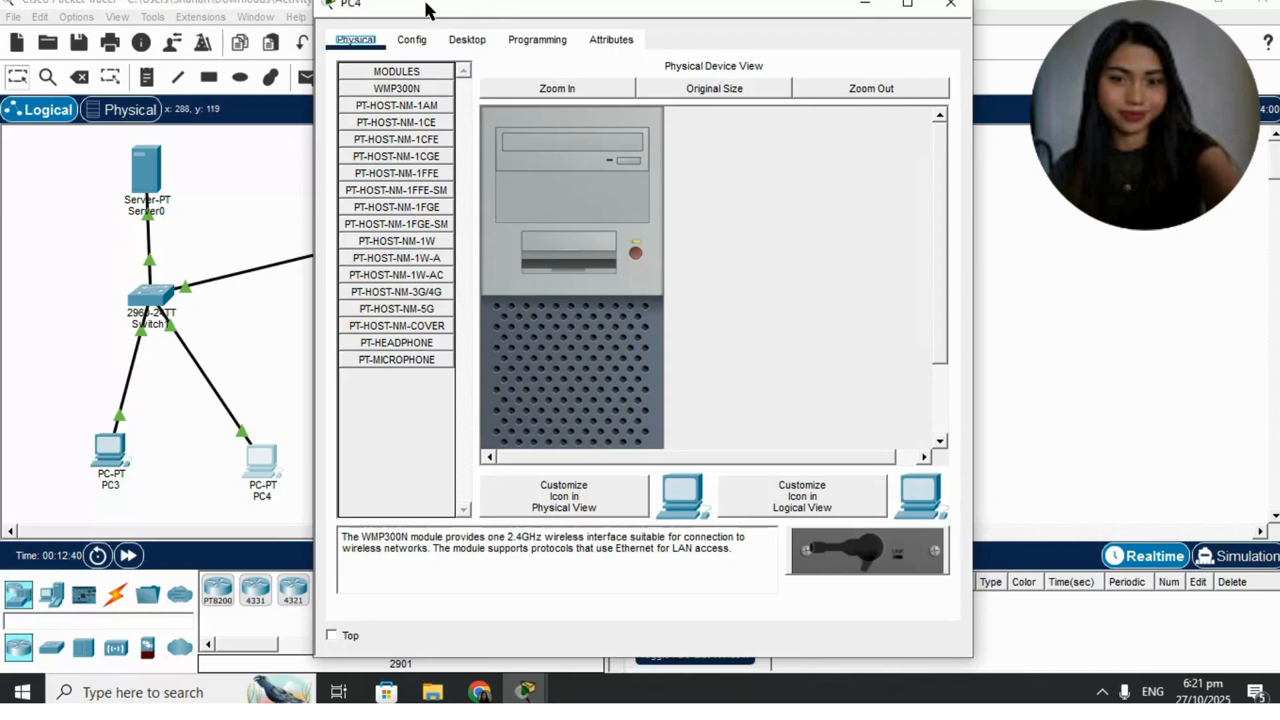
pyautogui.click(414, 42)
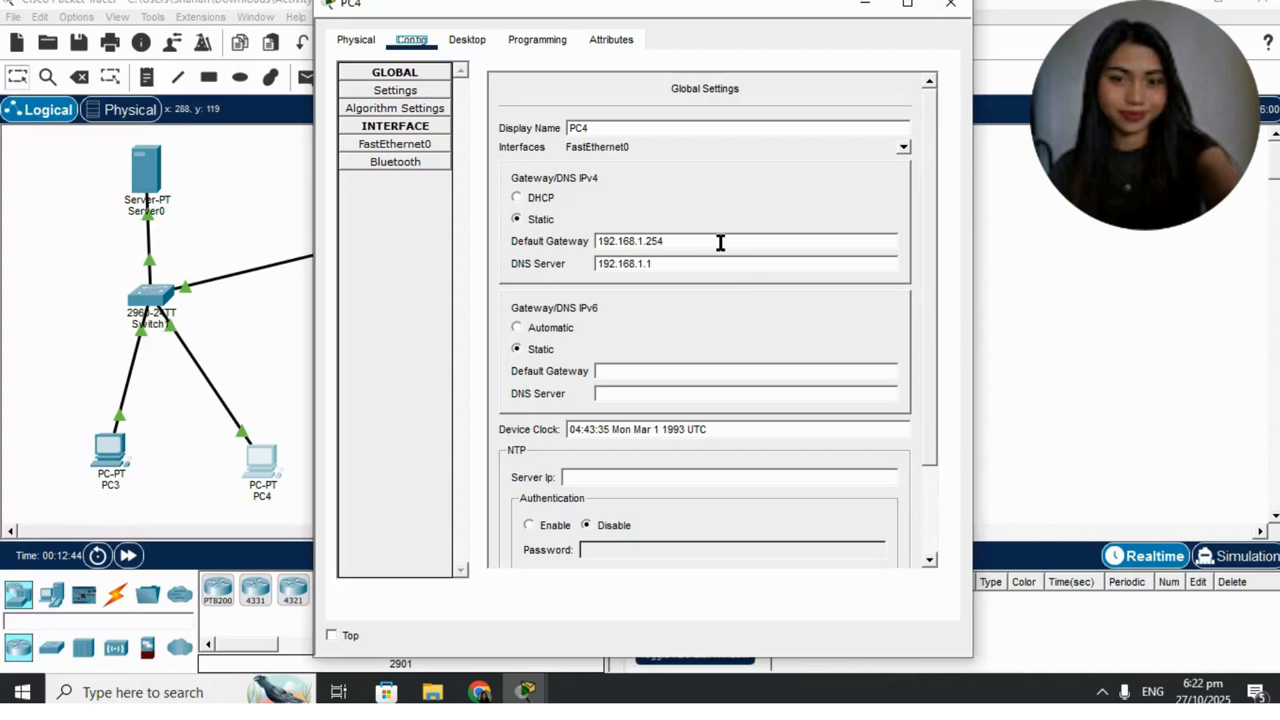
pyautogui.click(467, 40)
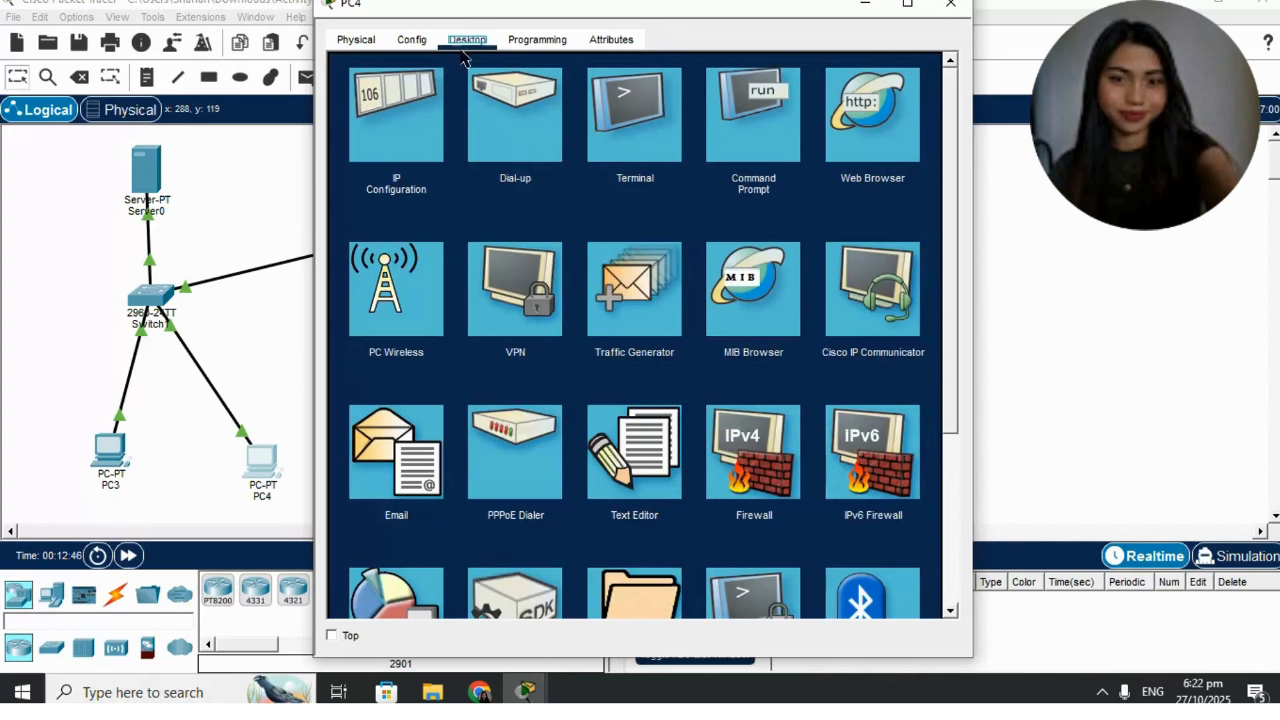
pyautogui.click(386, 159)
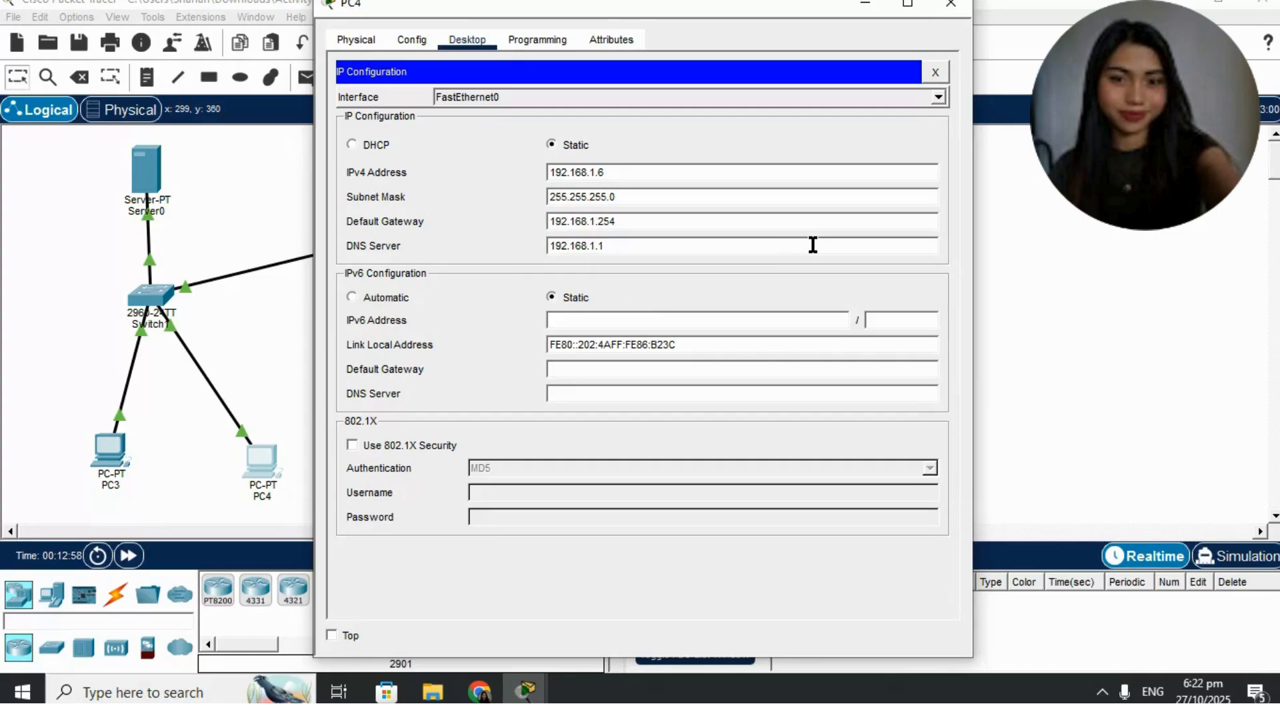
pyautogui.click(850, 8)
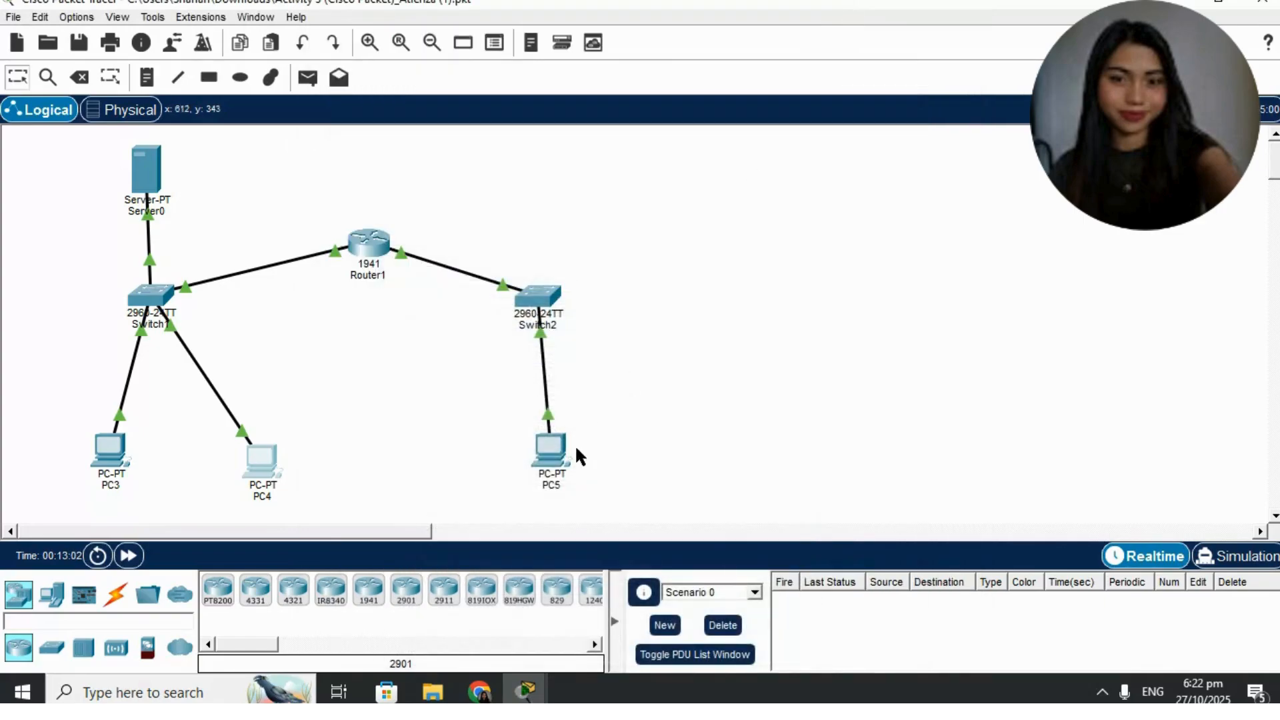
# Step: Inspect PC5's default gateway and DNS server in its global settings
pyautogui.moveTo(546, 462)
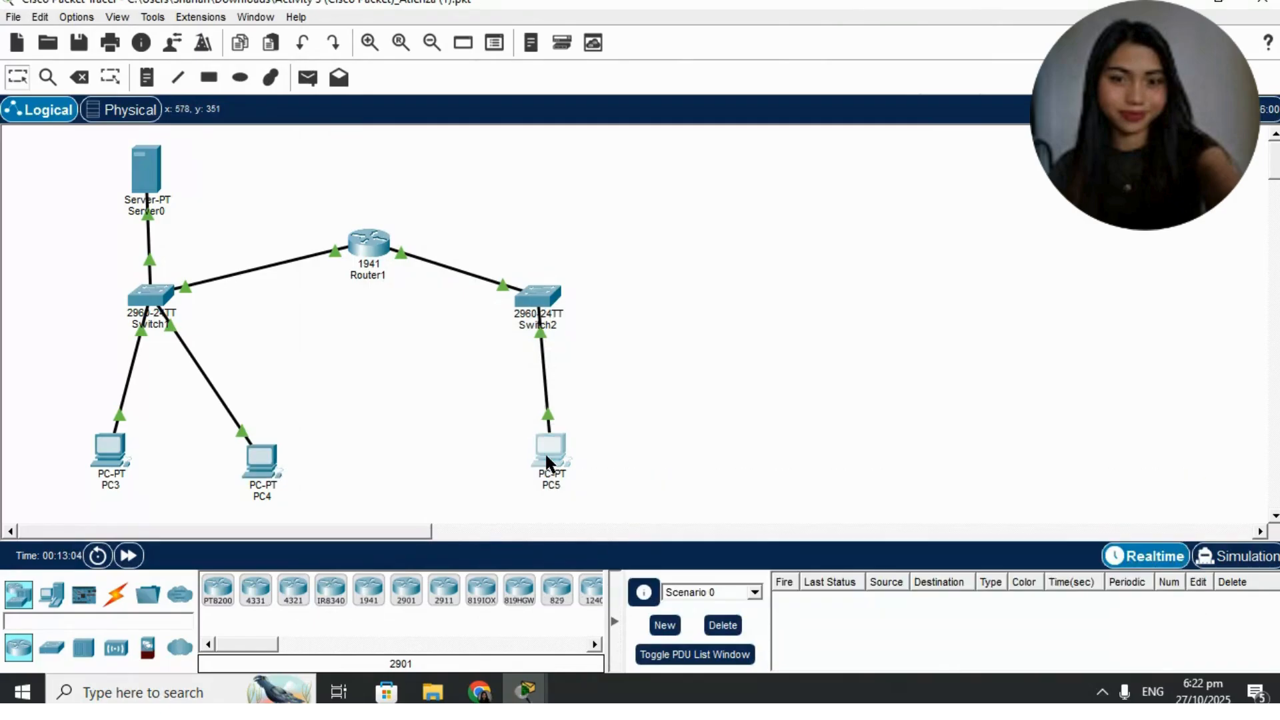
pyautogui.click(546, 452)
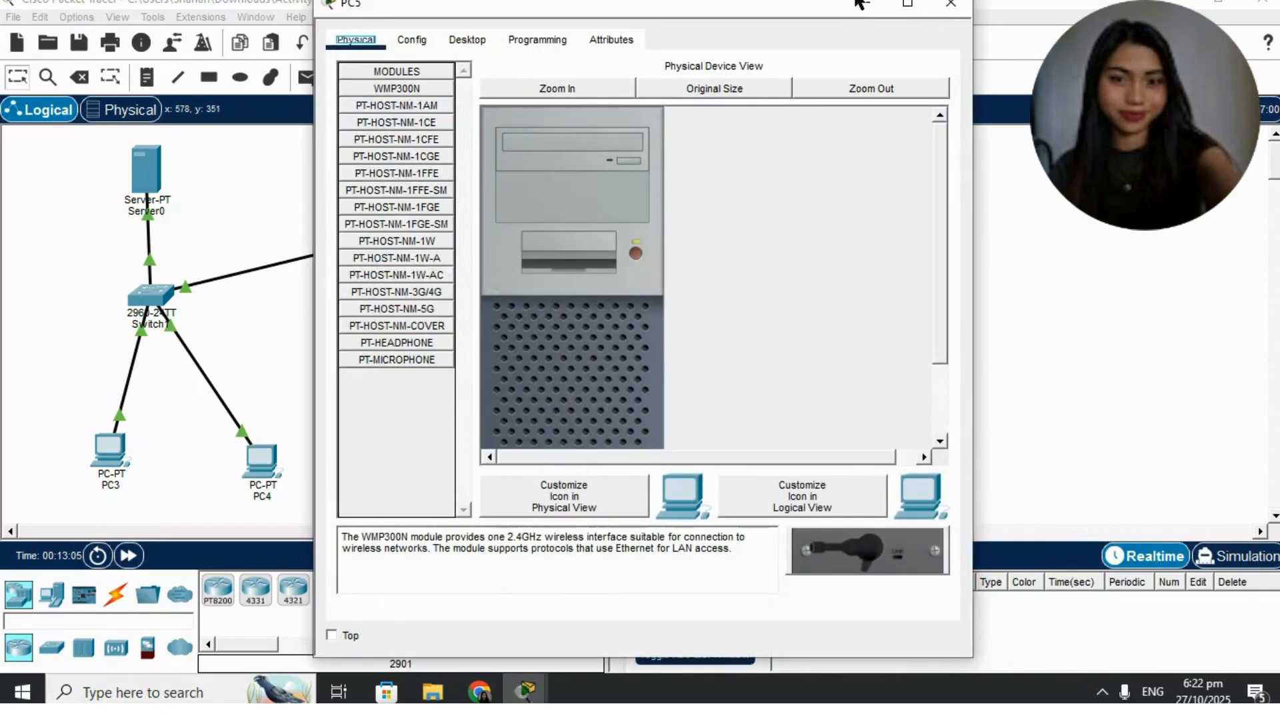
pyautogui.click(866, 10)
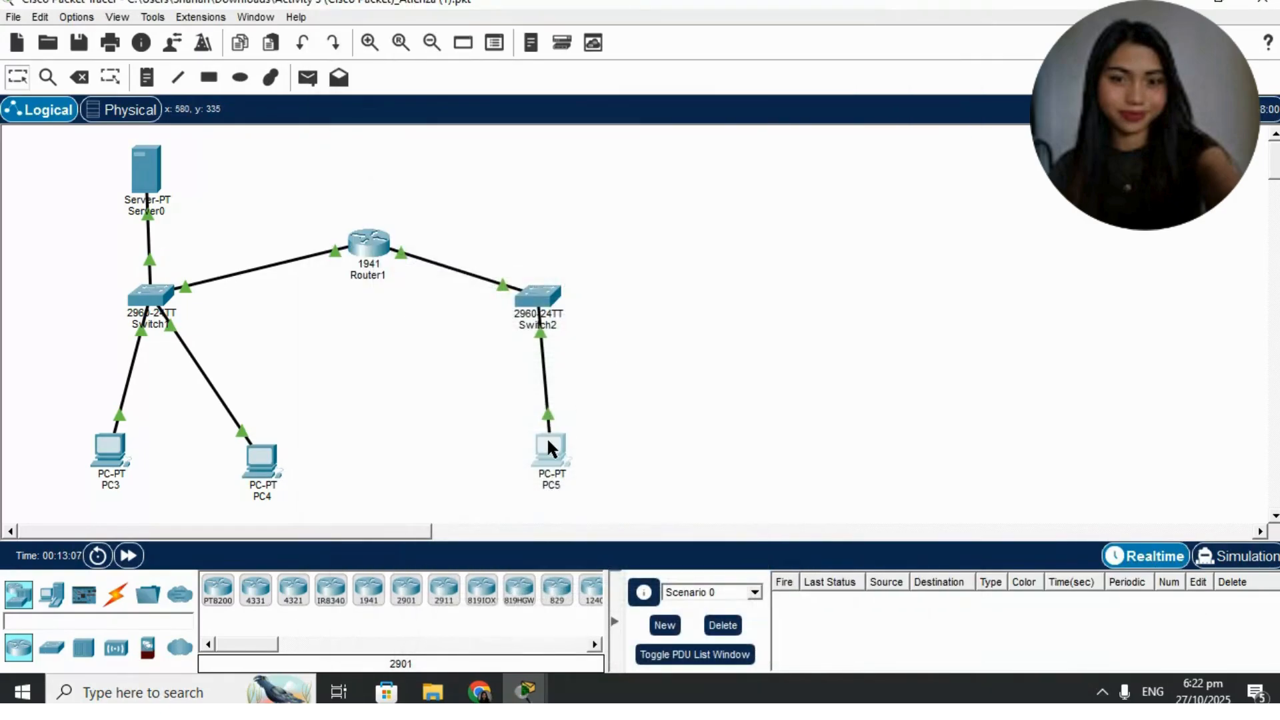
pyautogui.moveTo(384, 276)
pyautogui.click(549, 459)
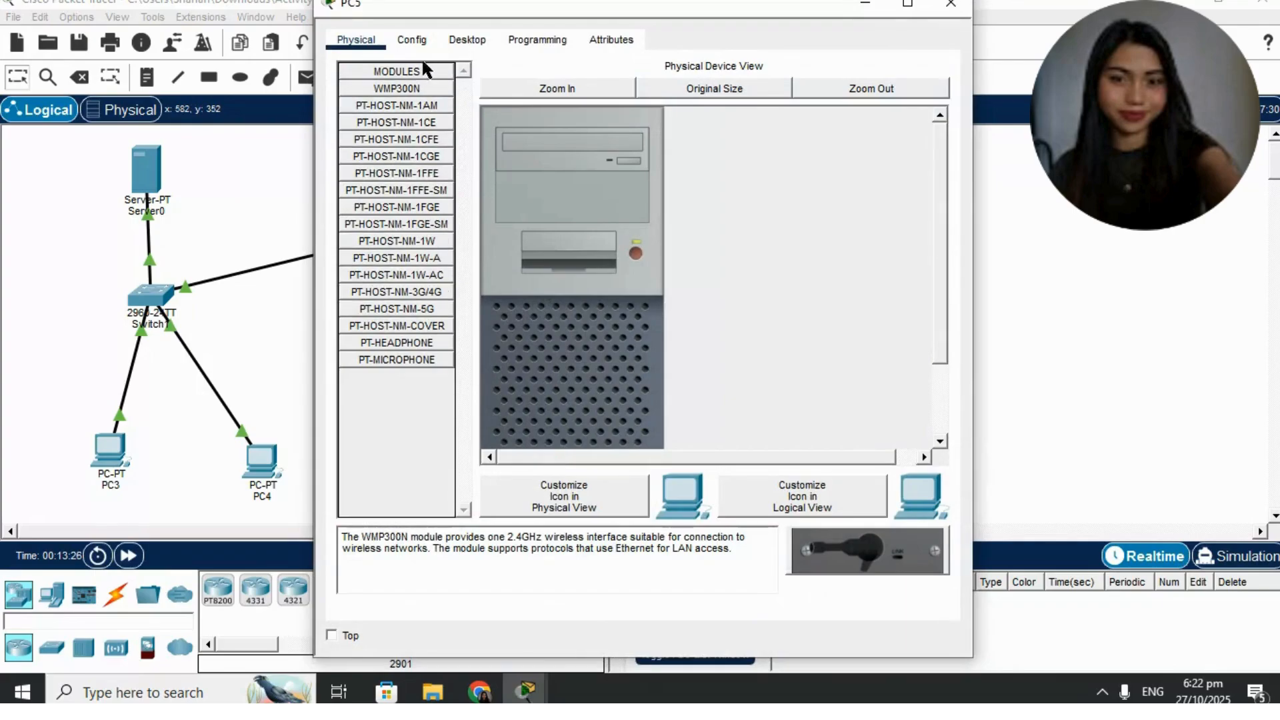
pyautogui.click(413, 41)
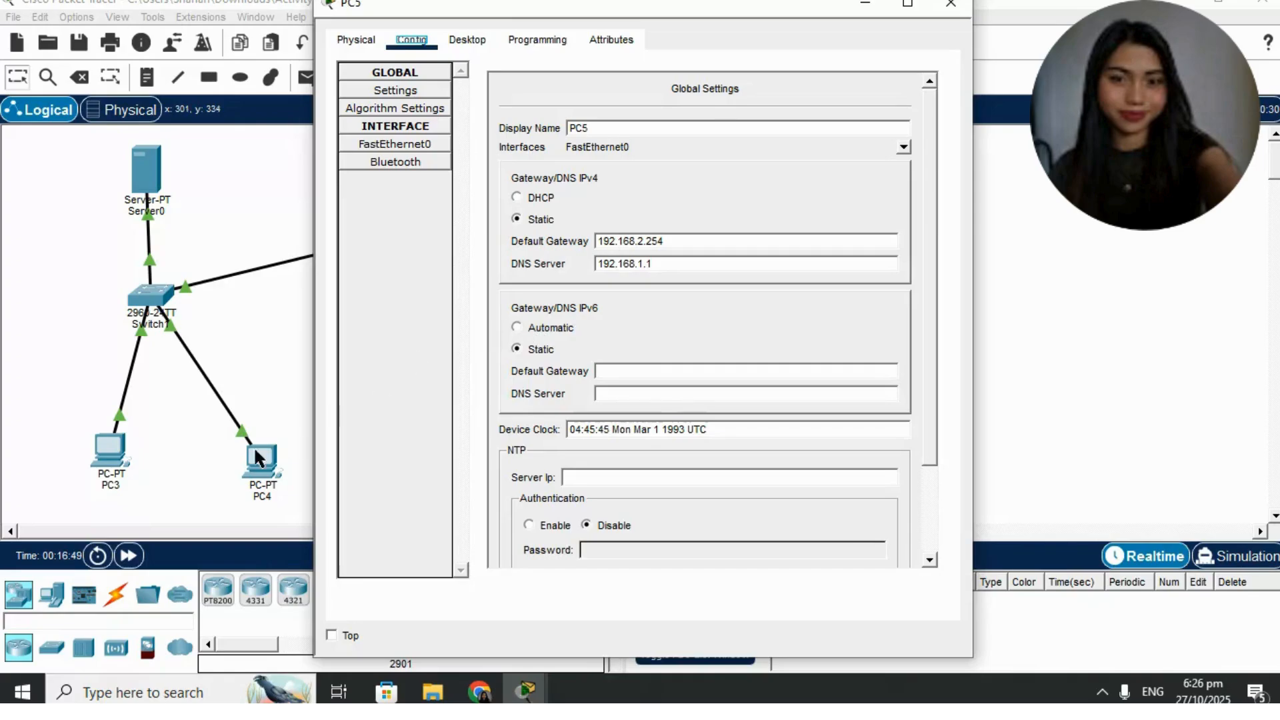
pyautogui.click(865, 3)
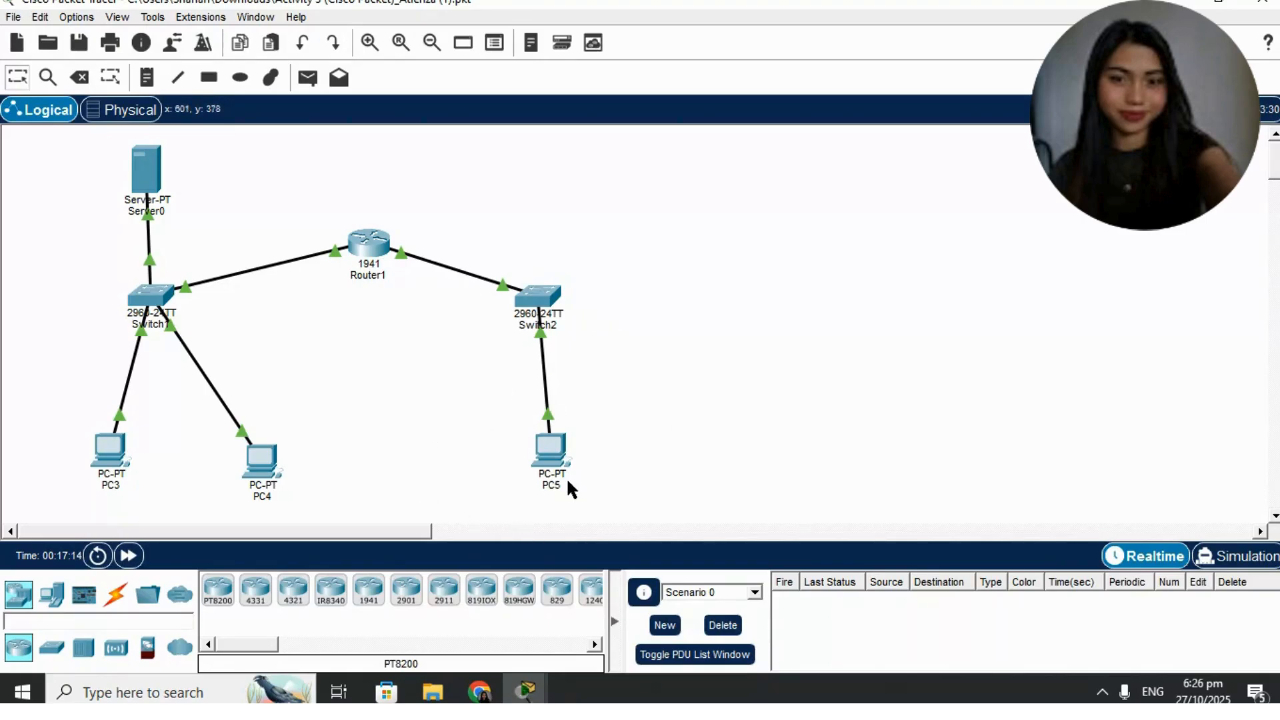
# Step: Inspect PC5's IPv4 address, subnet mask, gateway and DNS server in its IP configuration
pyautogui.click(550, 459)
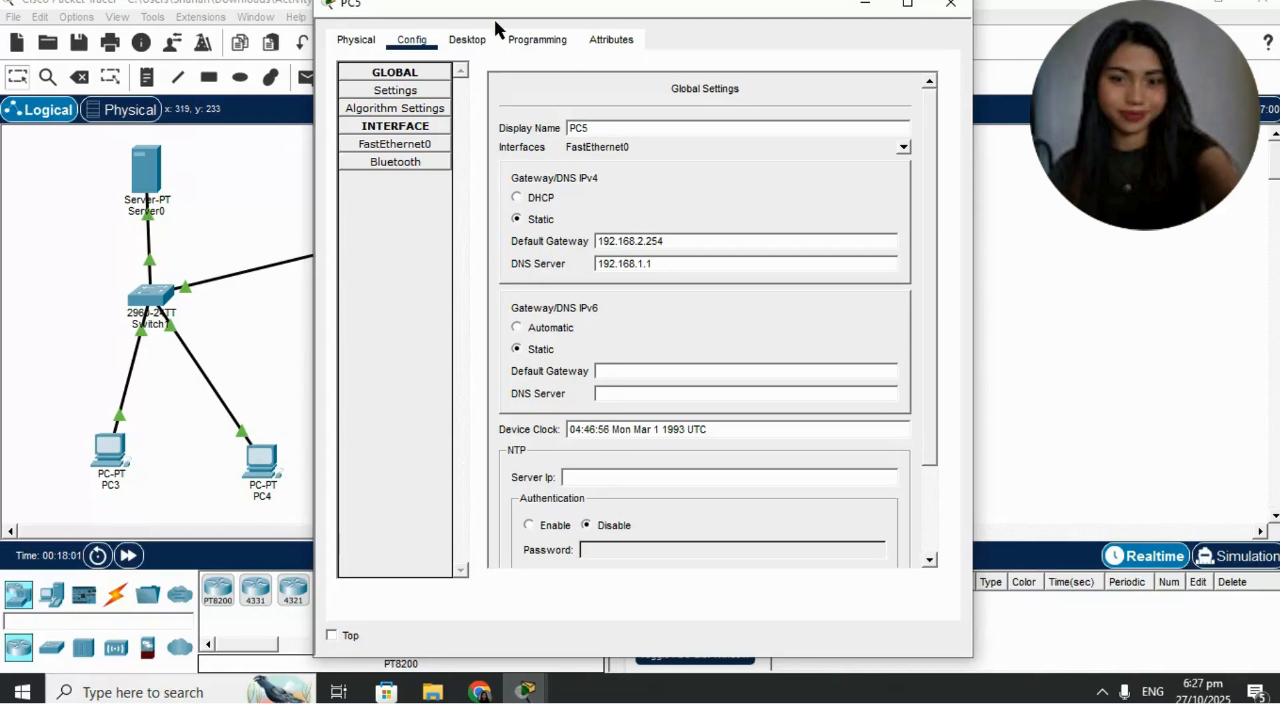
pyautogui.click(479, 40)
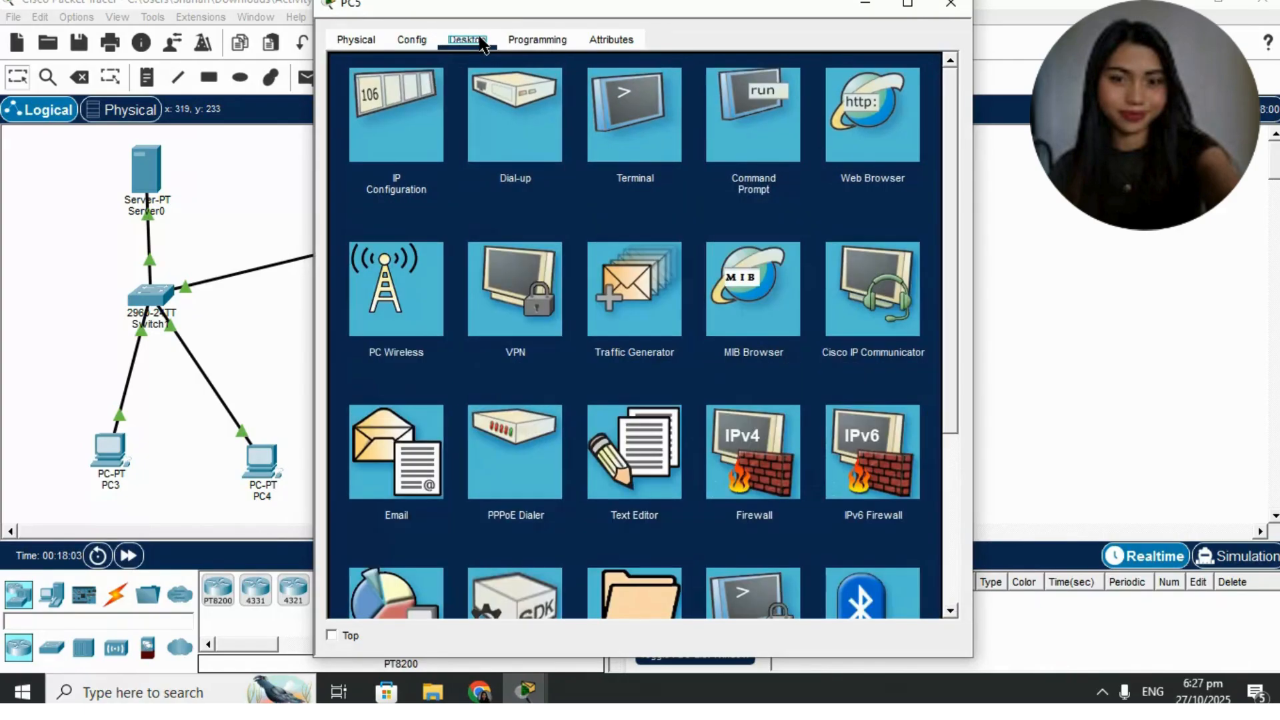
pyautogui.click(391, 121)
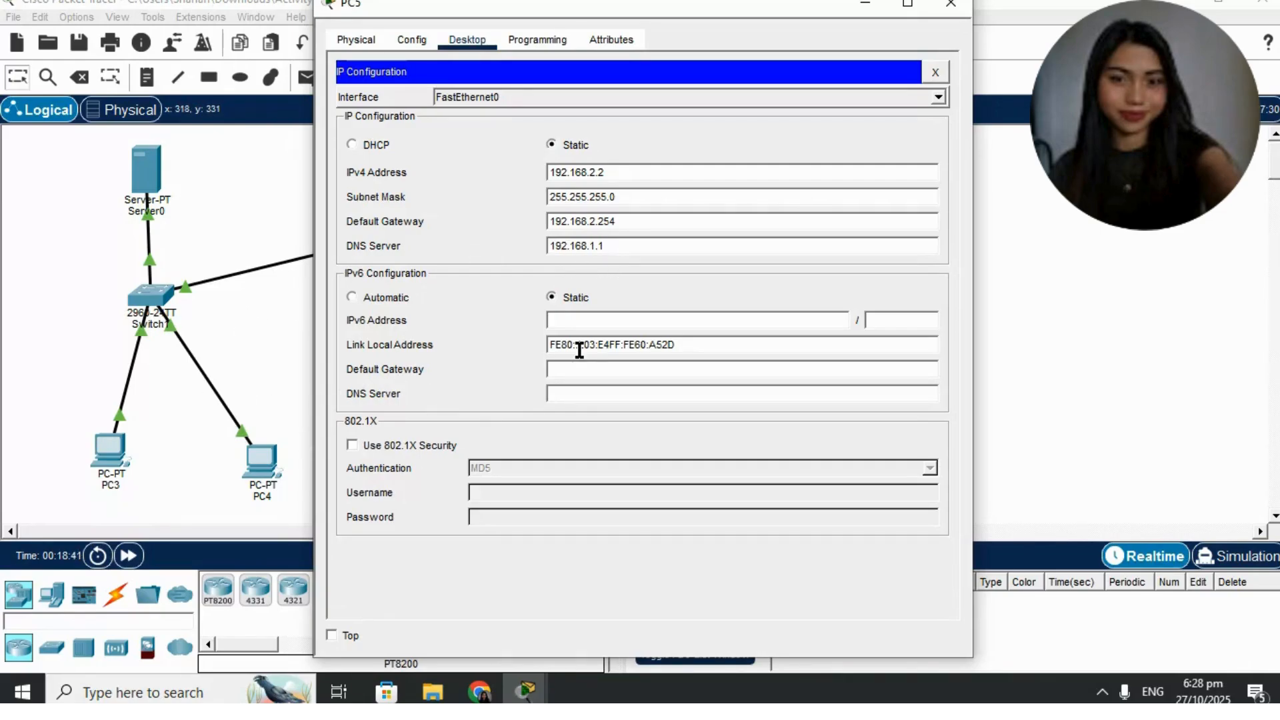
pyautogui.click(870, 8)
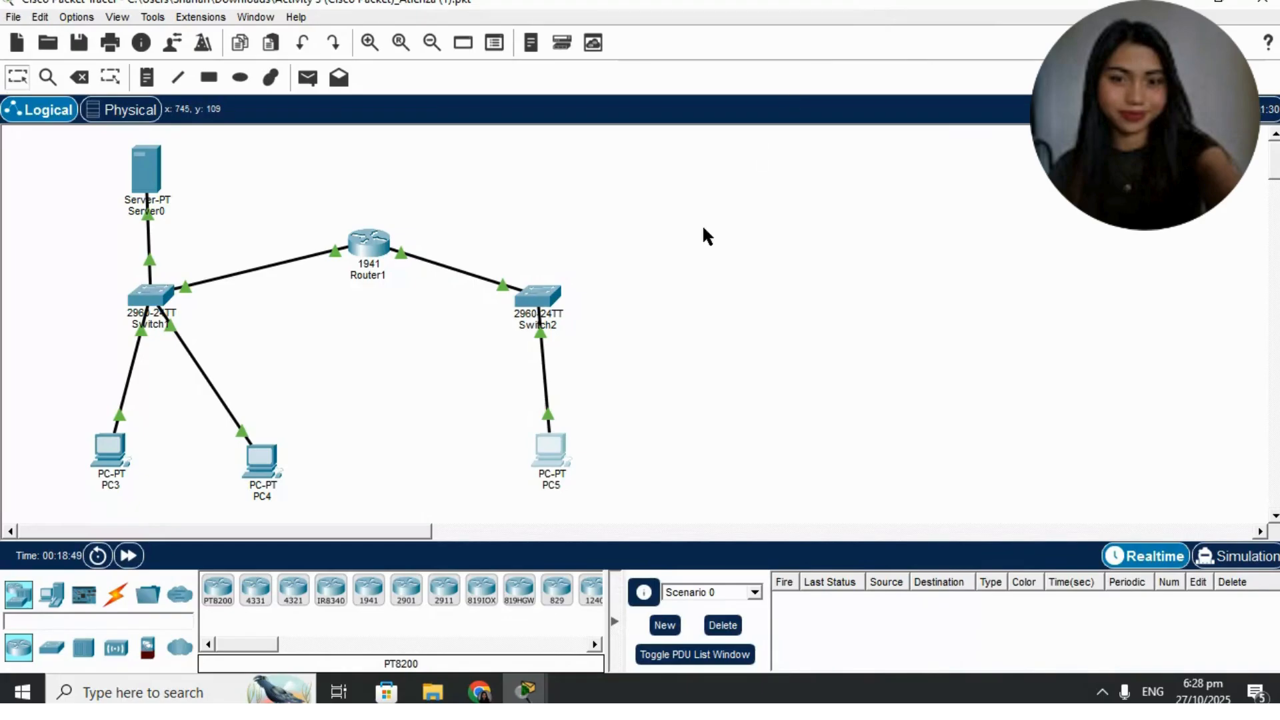
# Step: Inspect the port status, IPv4 address and subnet mask of Router1's GigabitEthernet0/0 and GigabitEthernet0/1 interfaces
pyautogui.click(358, 239)
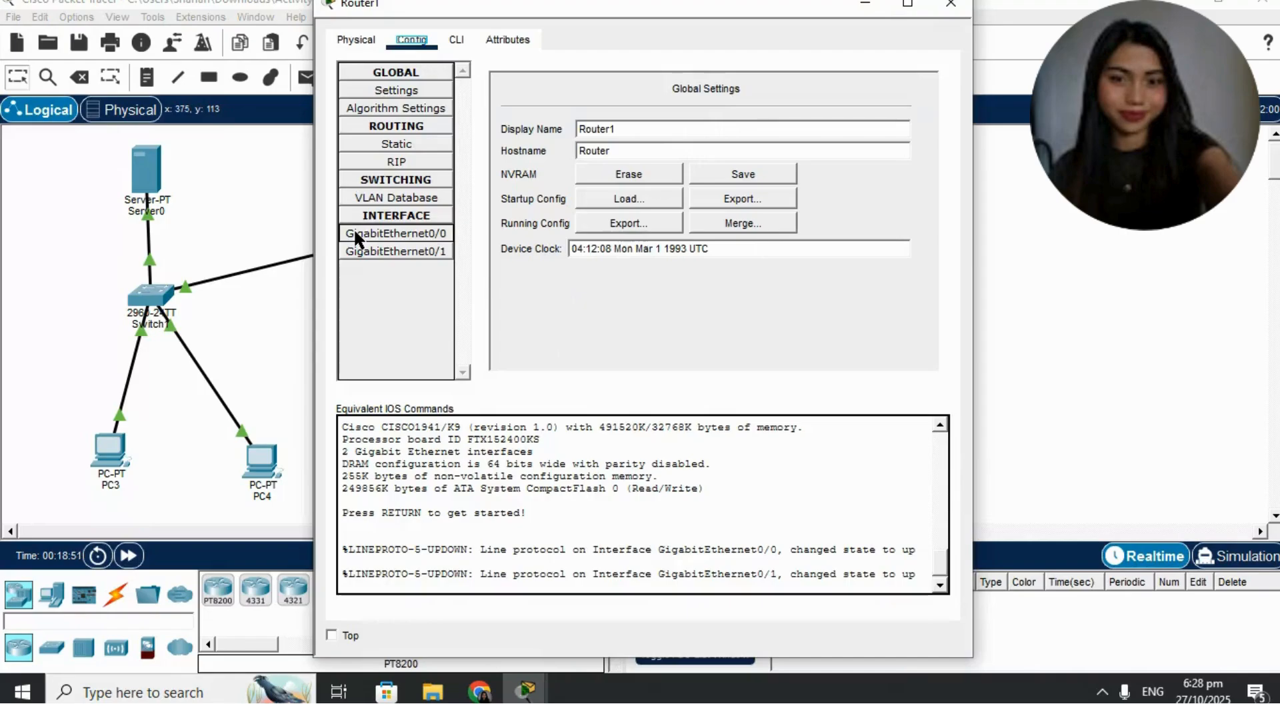
pyautogui.click(411, 238)
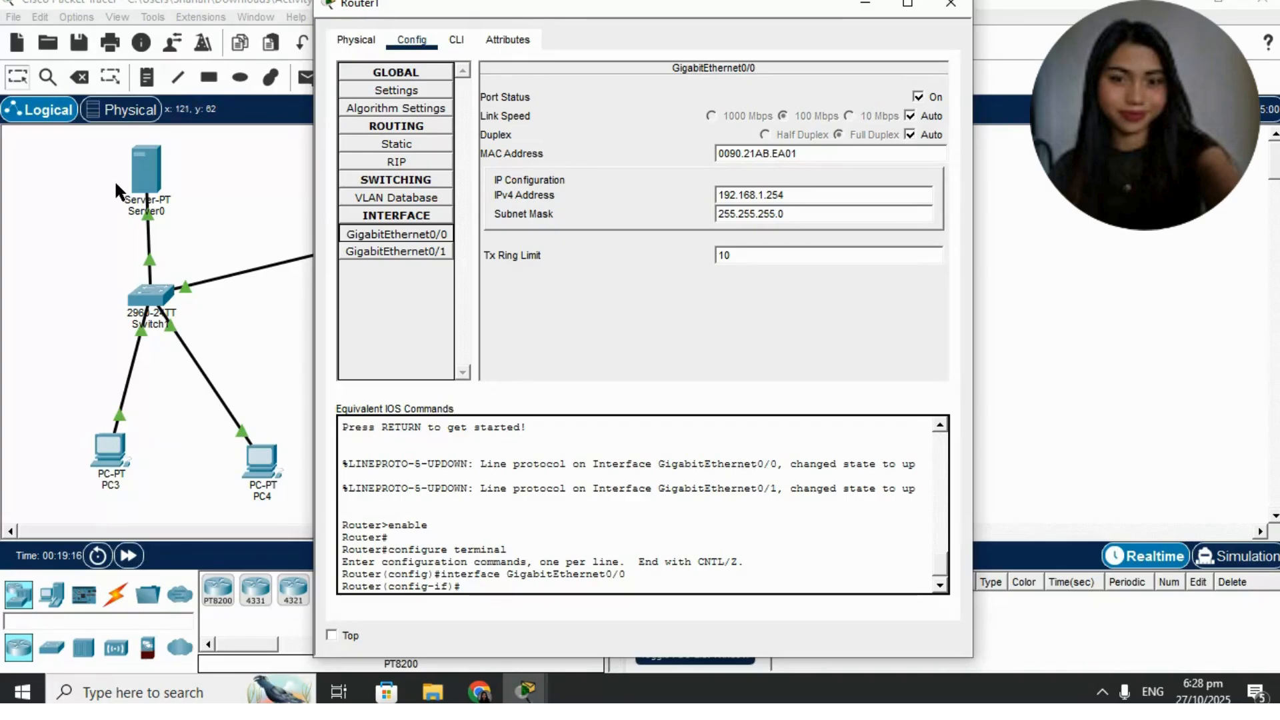
pyautogui.click(404, 251)
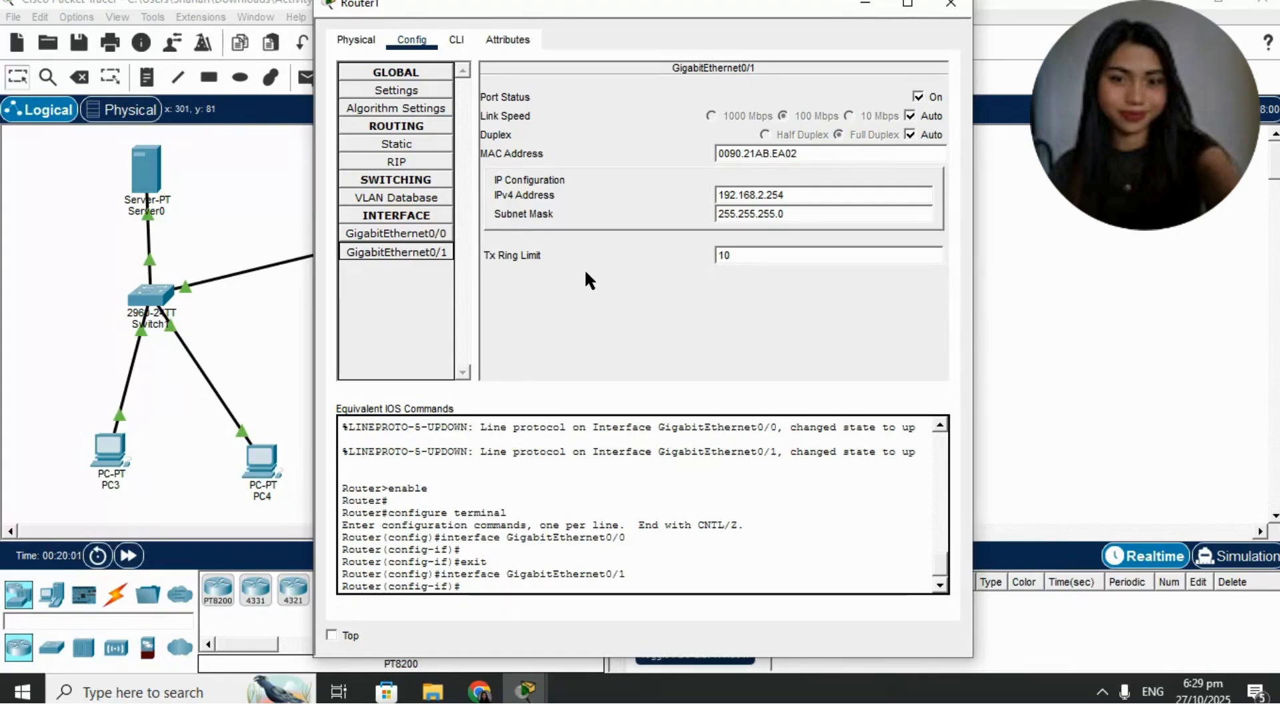
pyautogui.click(864, 3)
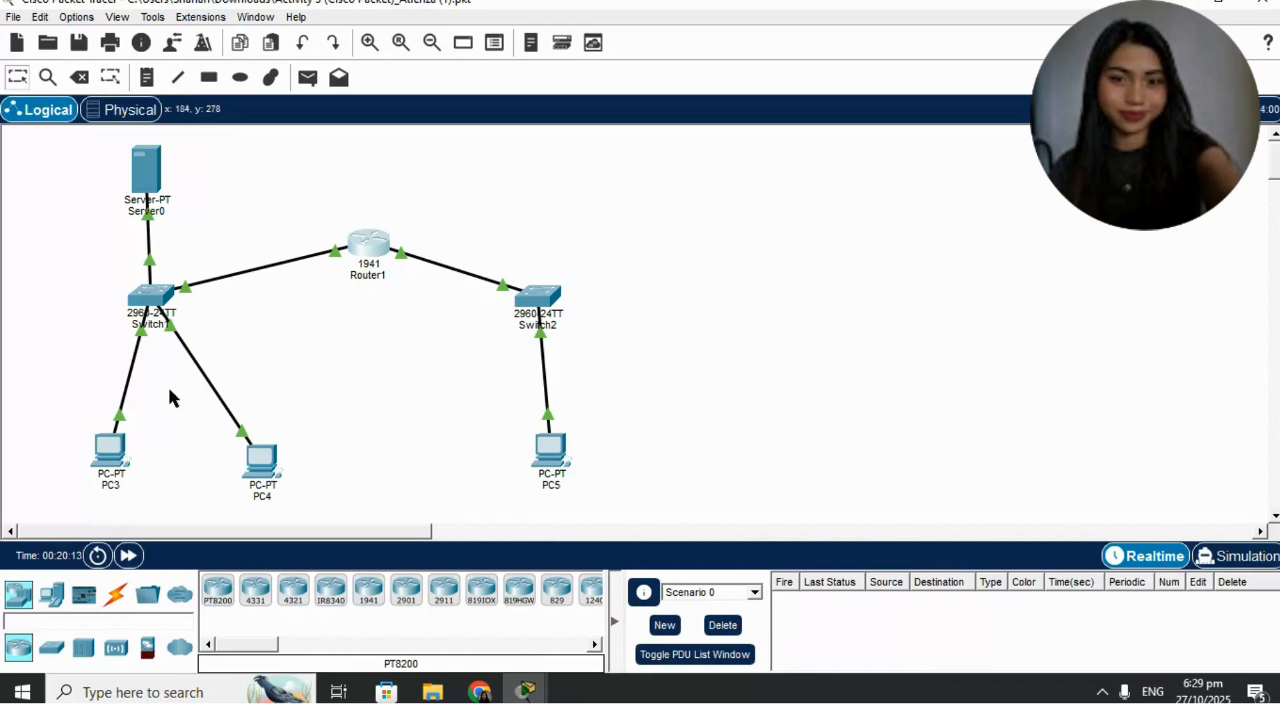
# Step: Close PC3's IP configuration and open its web browser with an empty address
pyautogui.click(102, 459)
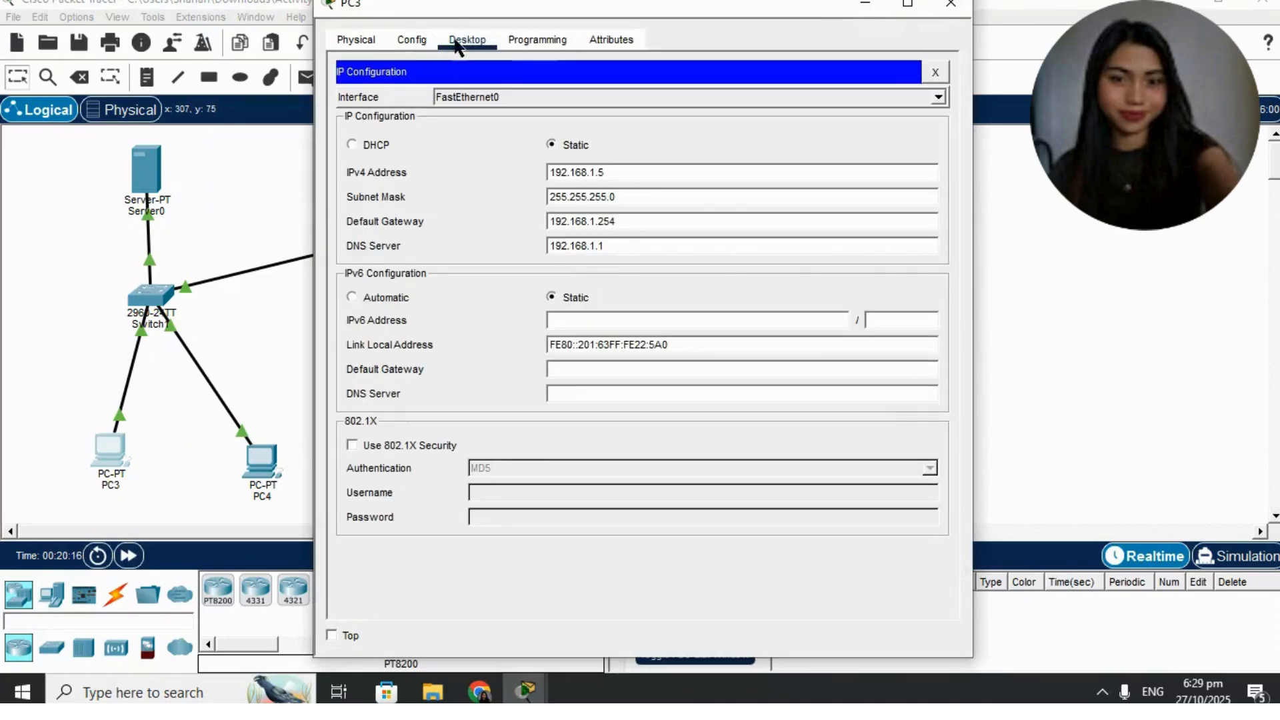
pyautogui.click(935, 75)
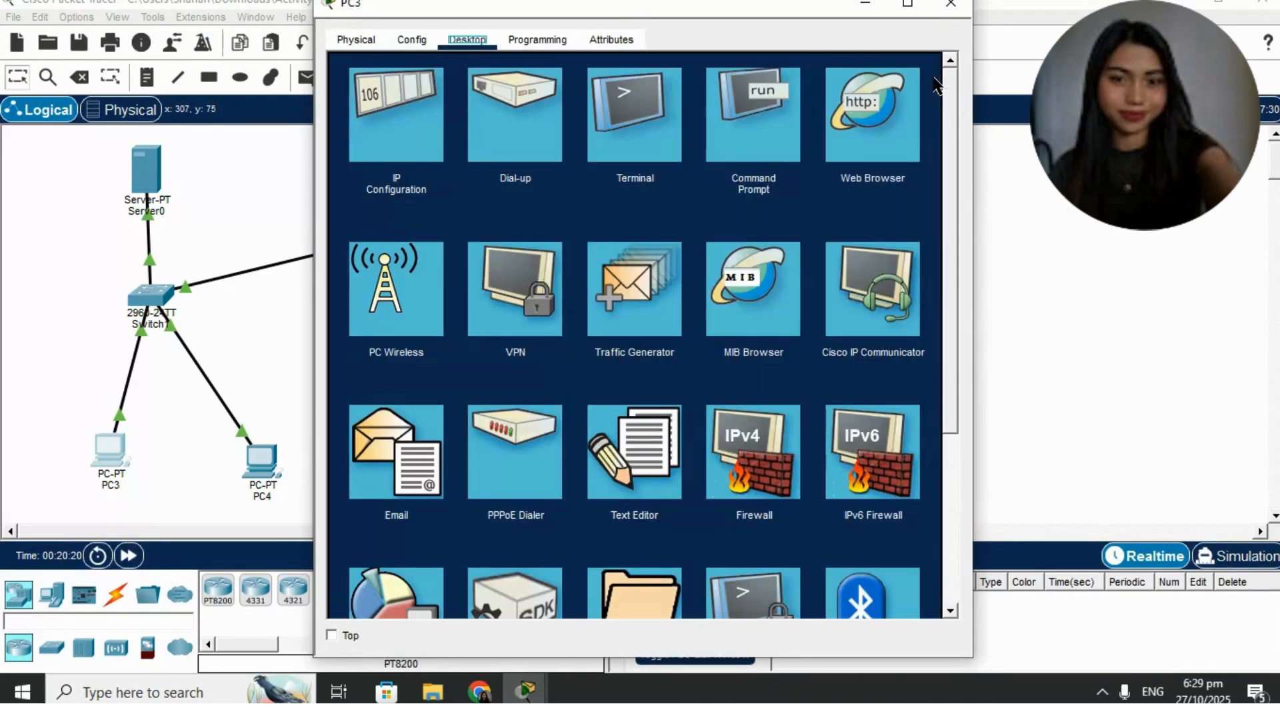
pyautogui.click(862, 85)
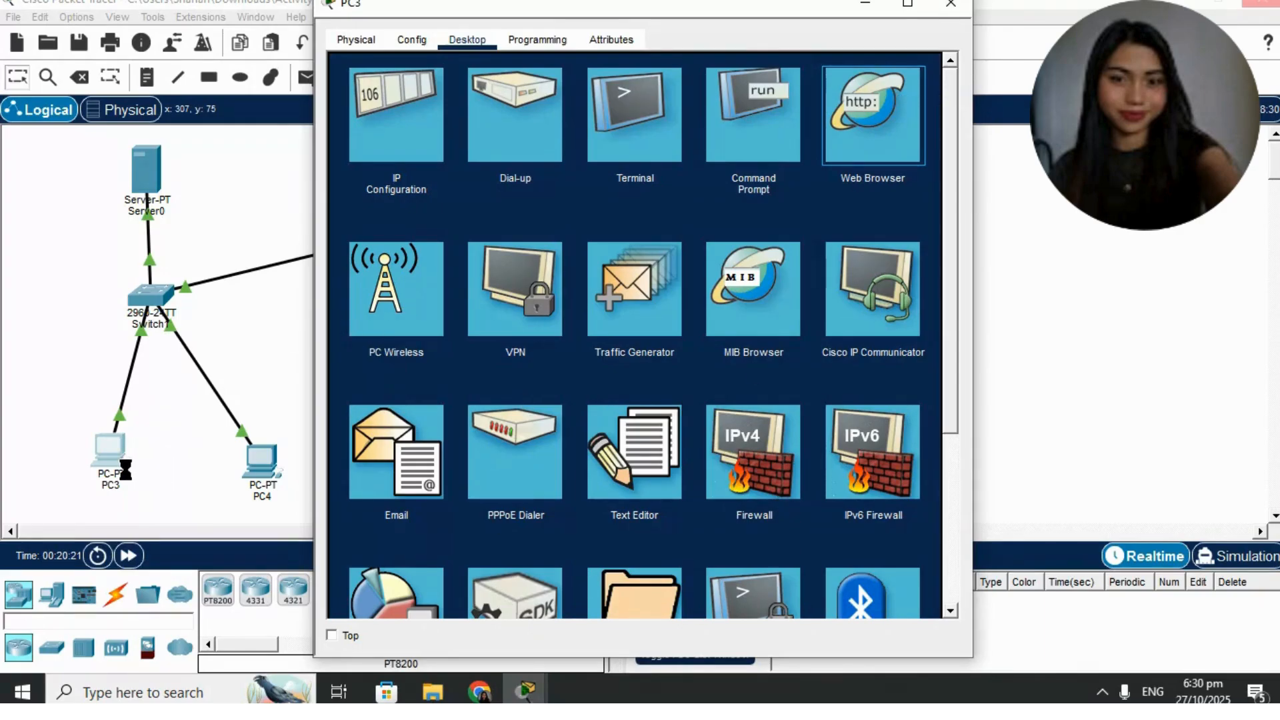
pyautogui.click(870, 5)
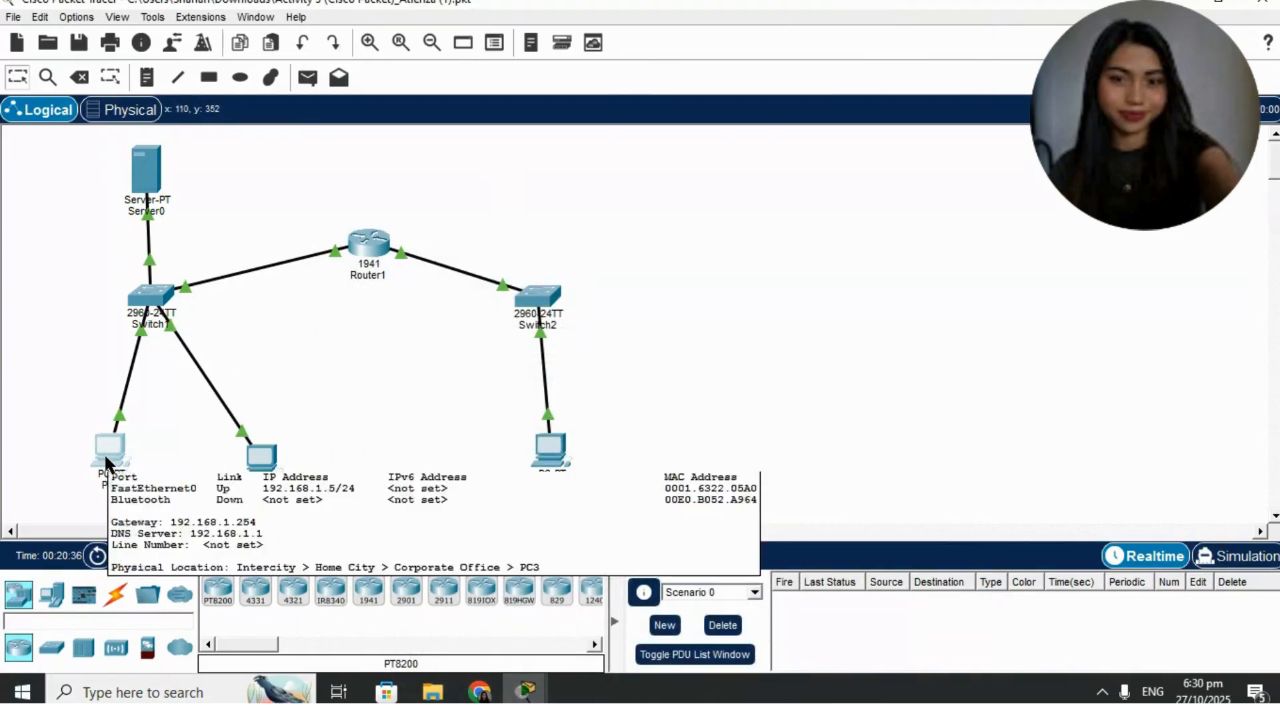
pyautogui.click(90, 468)
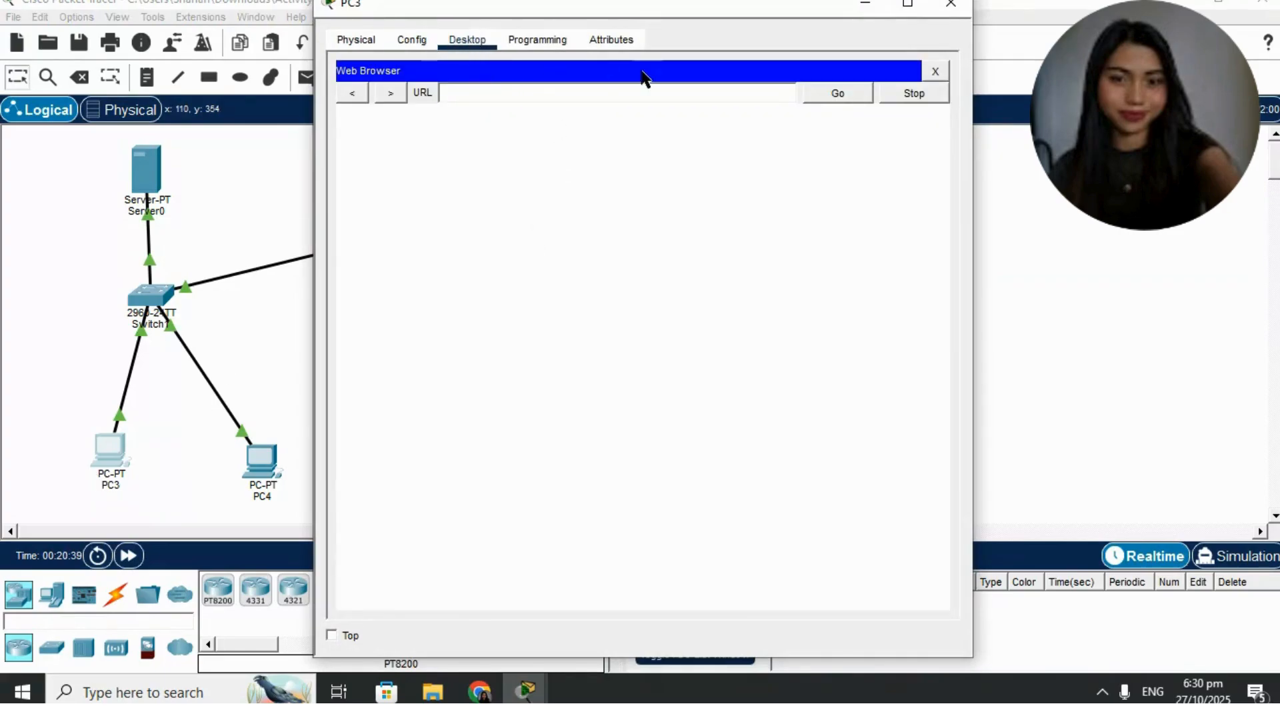
pyautogui.click(932, 69)
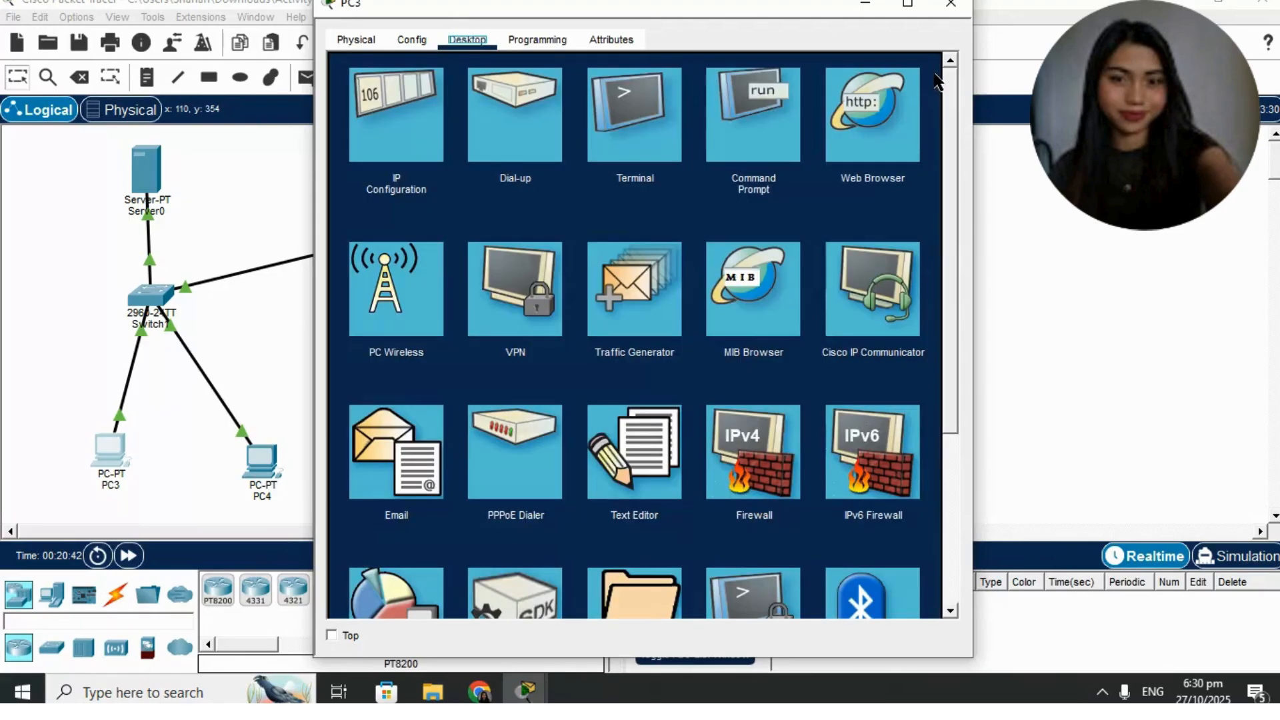
pyautogui.click(868, 133)
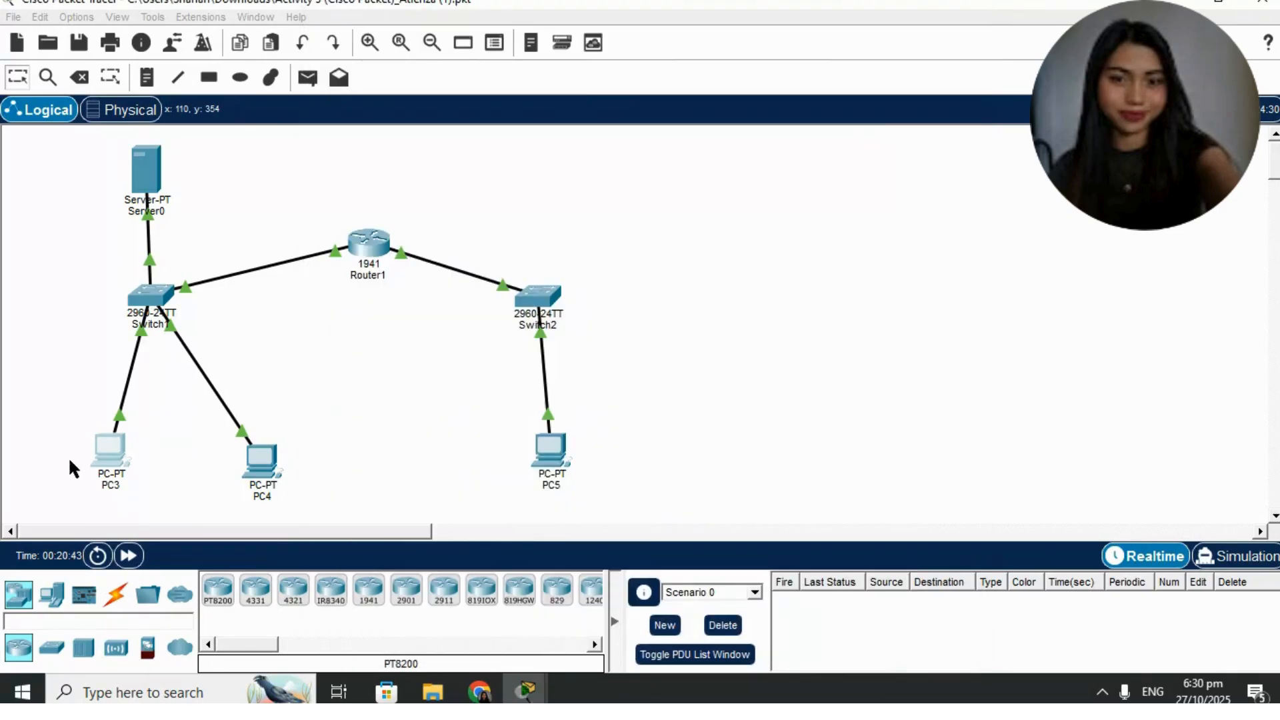
# Step: Load shanah.com in PC3's web browser to test the server's web page, and put the PC3 window away
pyautogui.click(109, 455)
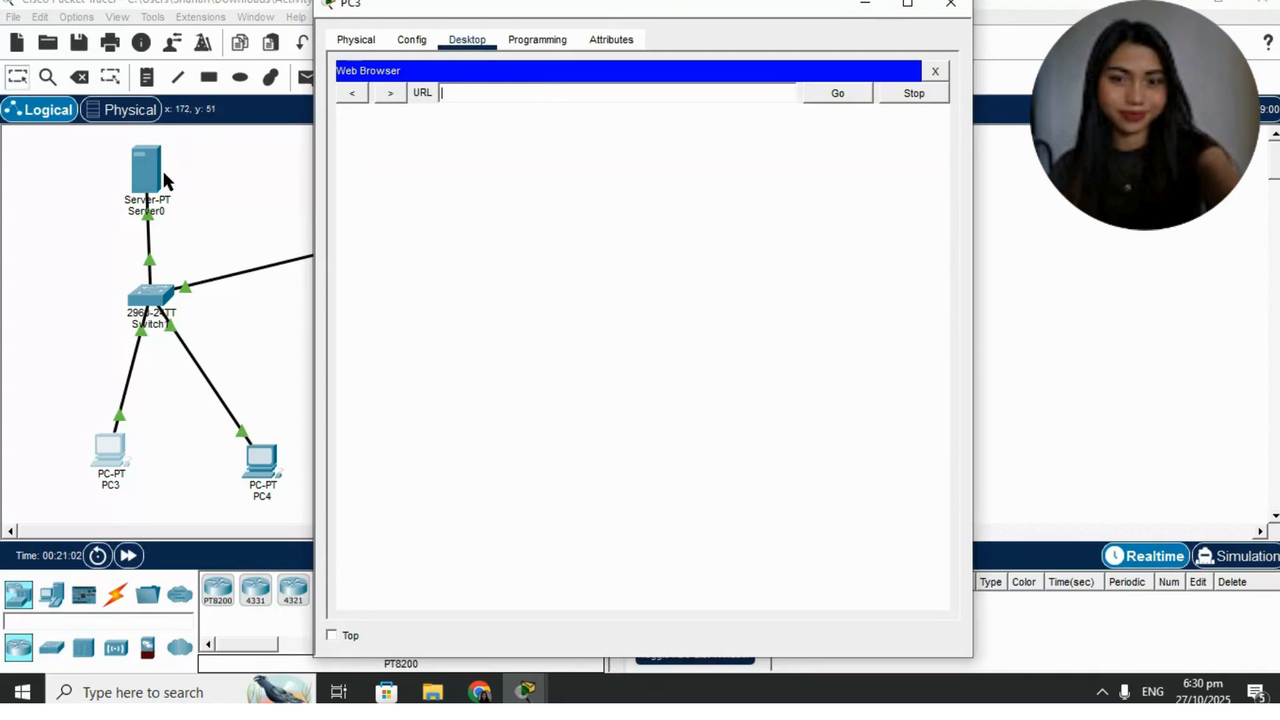
pyautogui.write('shanah.com')
pyautogui.press('Return')
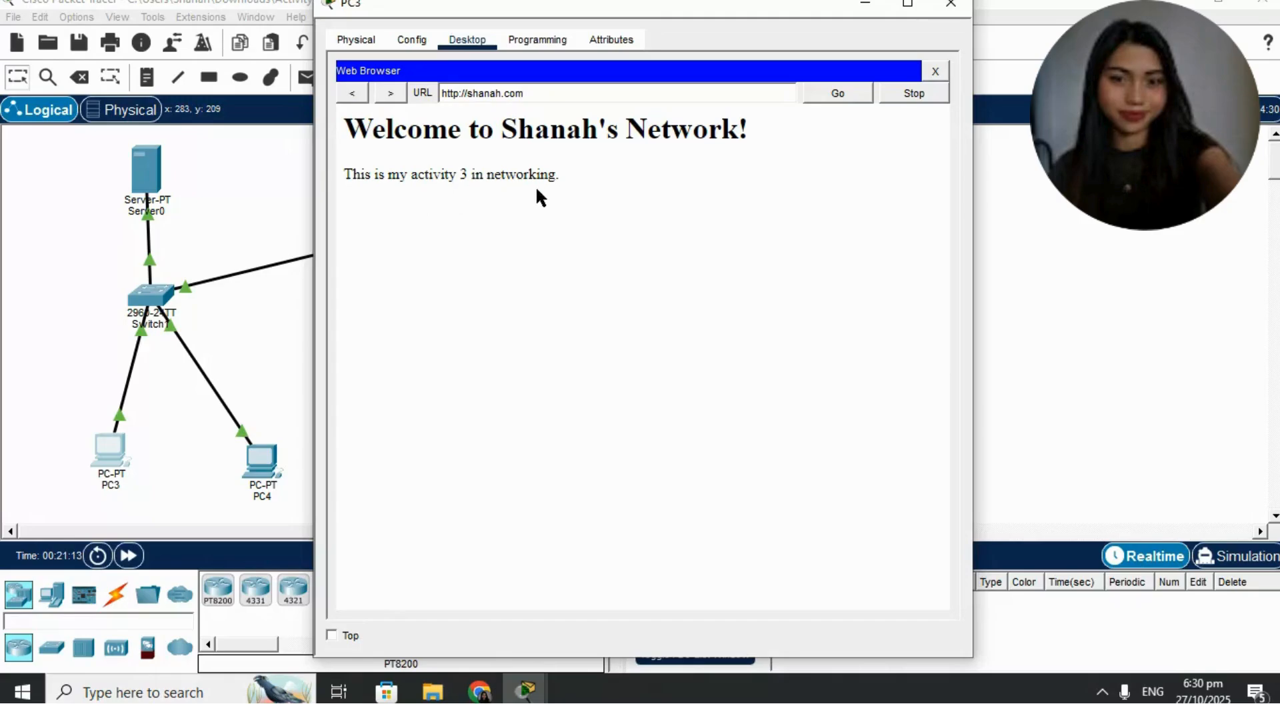
pyautogui.click(864, 4)
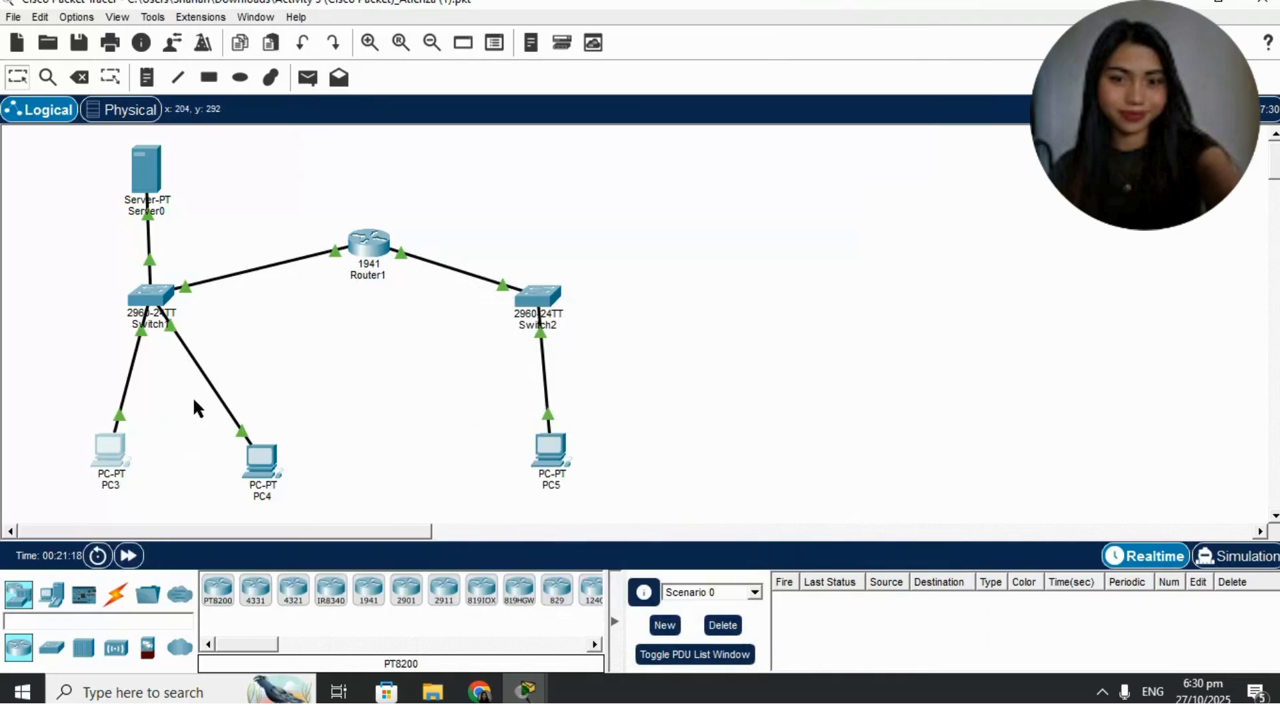
# Step: Close PC4's IP configuration and open its web browser
pyautogui.click(252, 447)
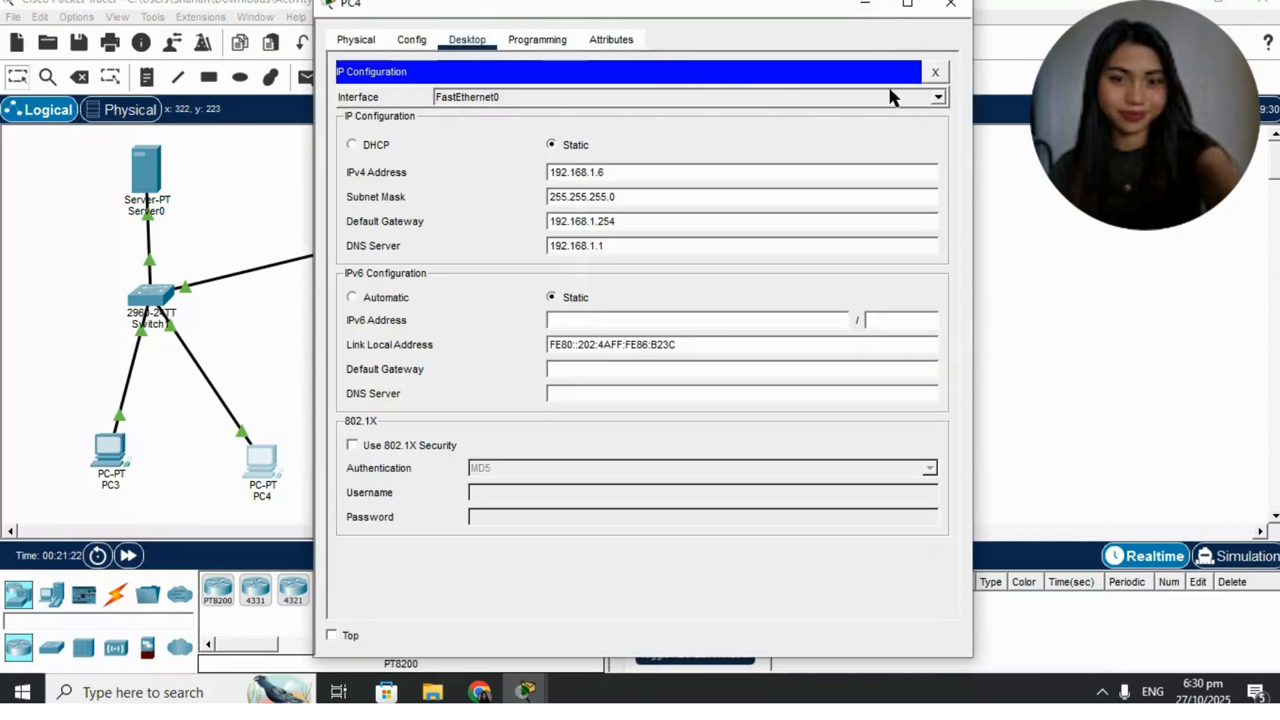
pyautogui.click(943, 77)
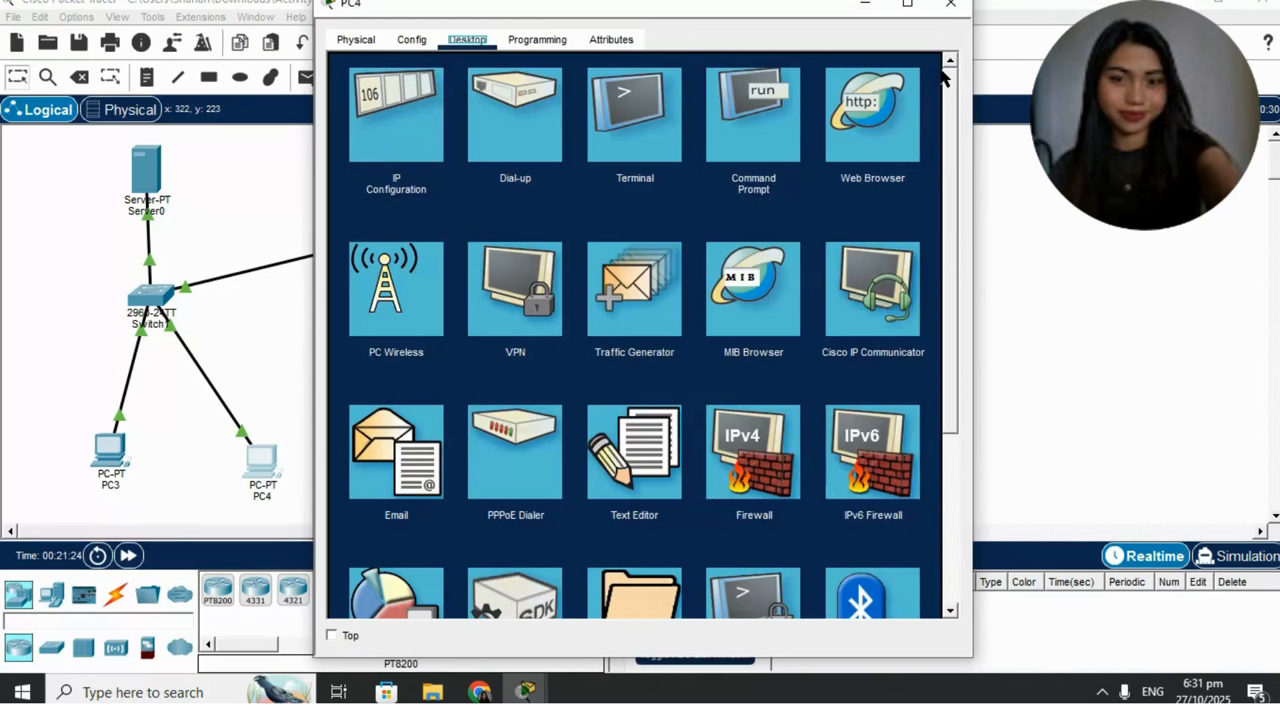
pyautogui.click(875, 109)
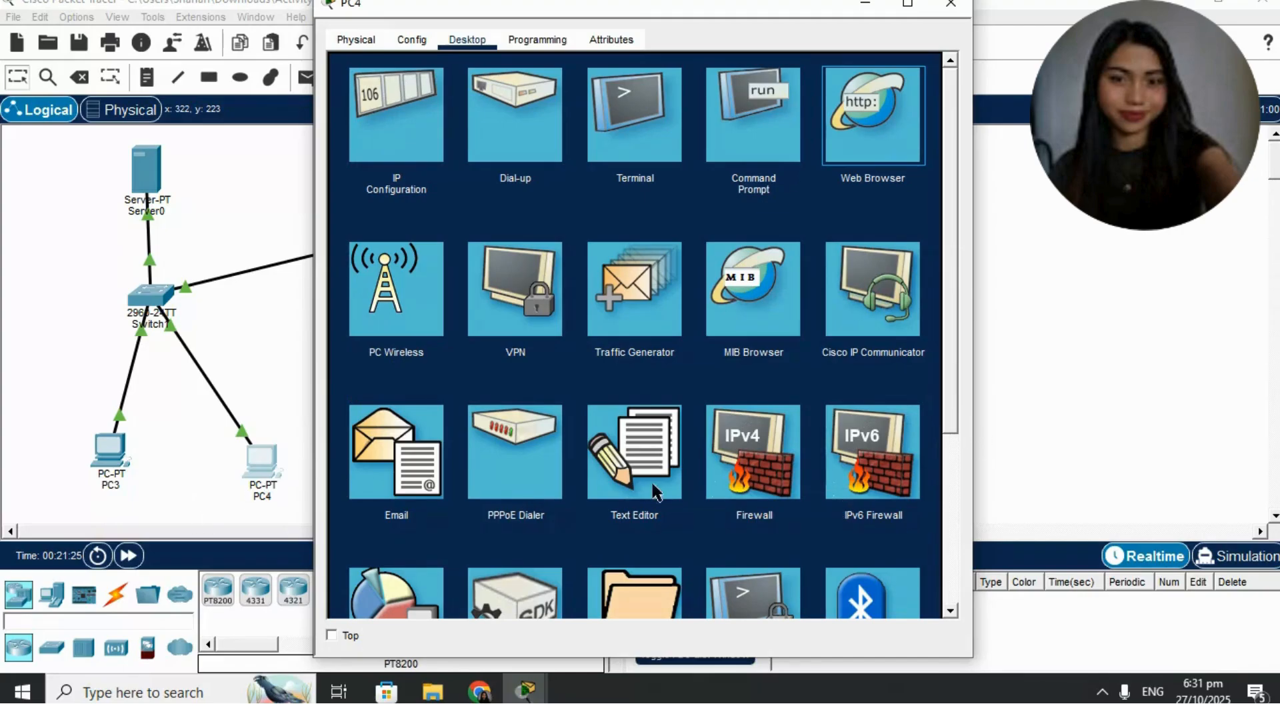
pyautogui.click(880, 165)
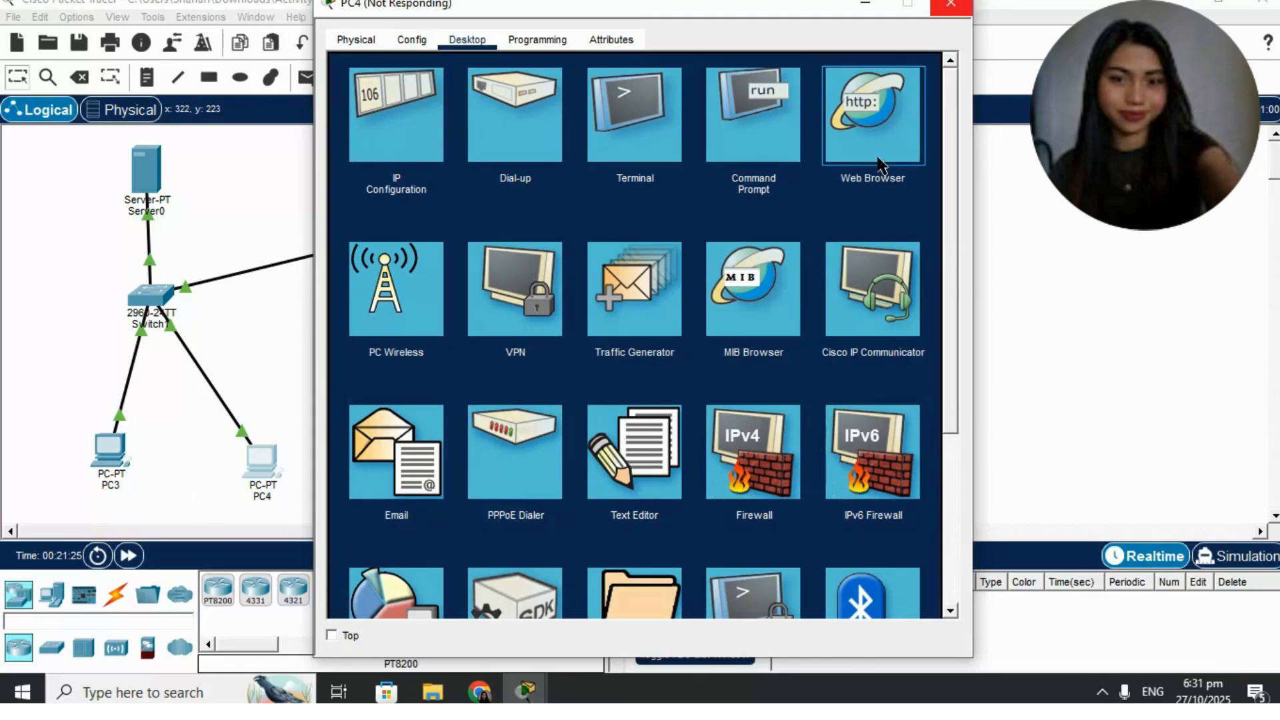
pyautogui.click(875, 4)
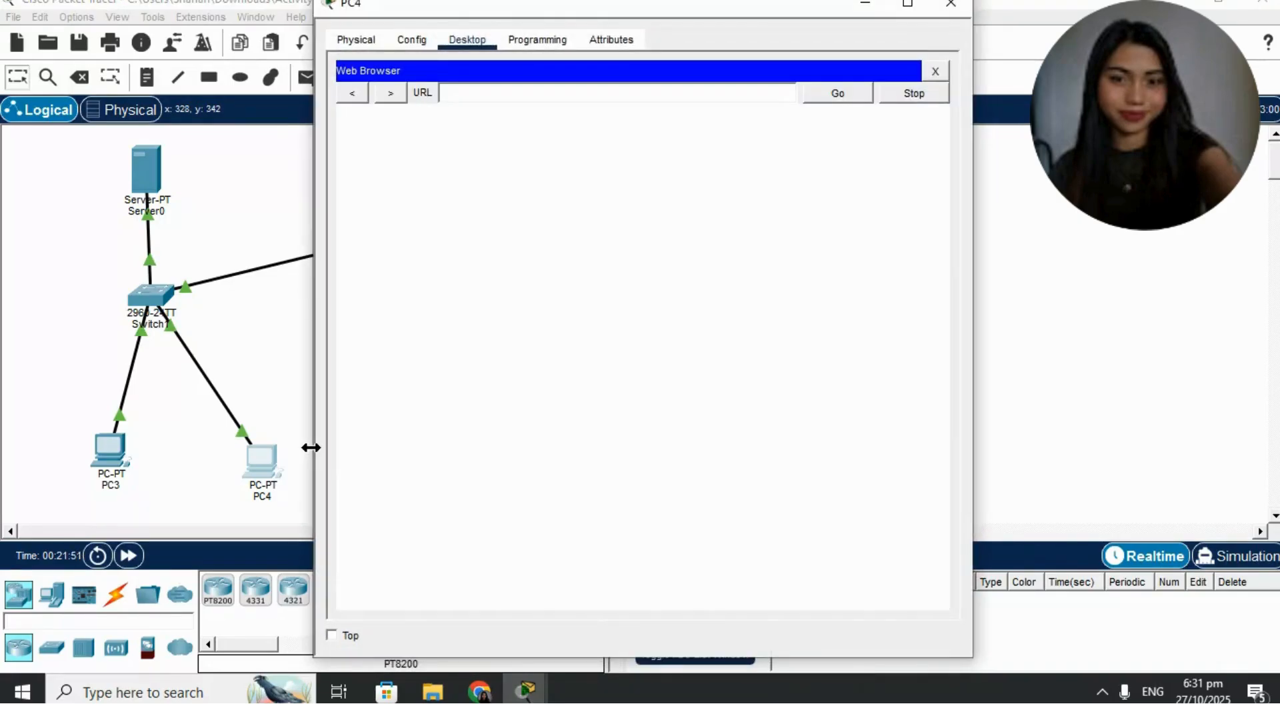
# Step: Load shanah.com in PC4's web browser to test the server's web page, and put the PC4 window away
pyautogui.click(522, 92)
pyautogui.write('shanah.com')
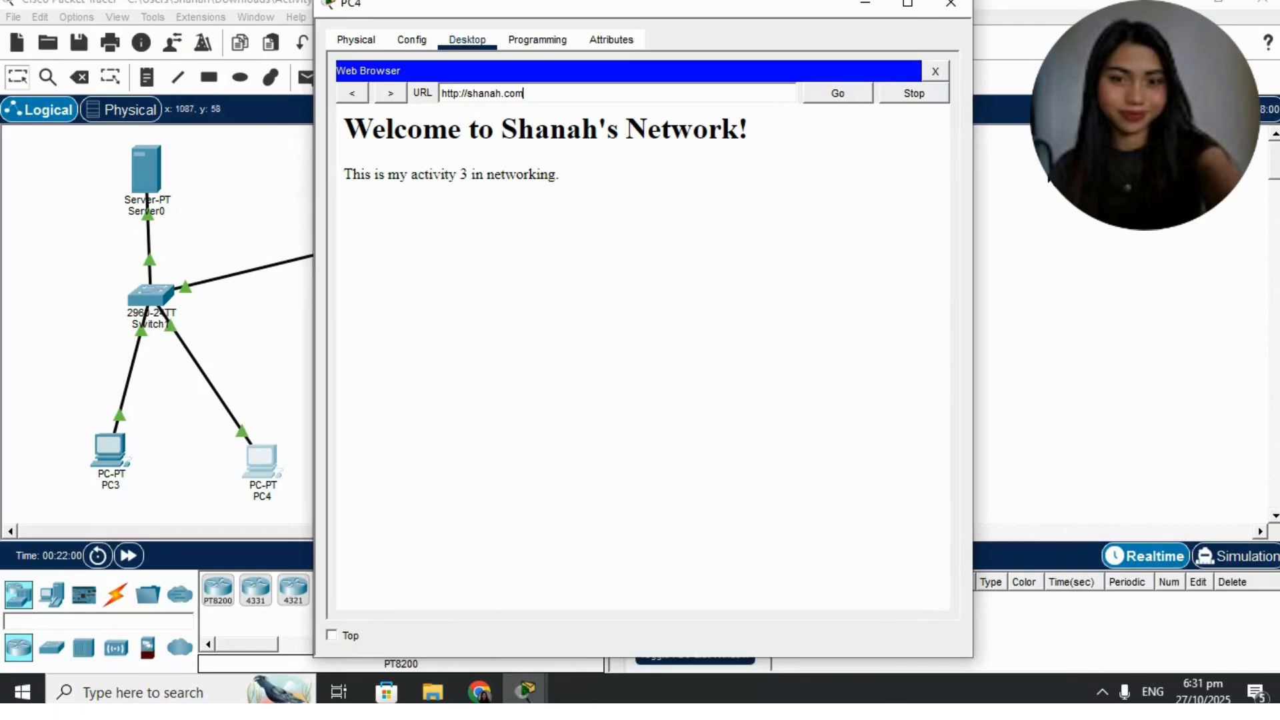
pyautogui.click(873, 4)
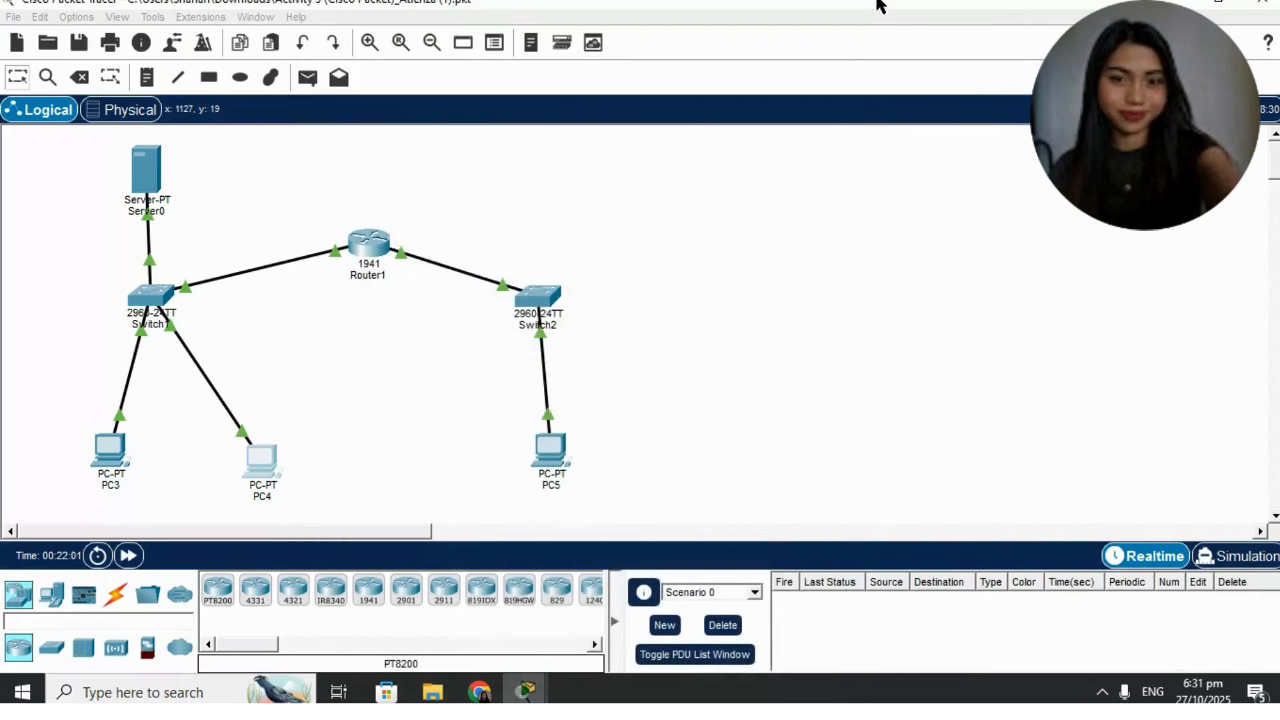
# Step: Close PC5's IP configuration and open its web browser
pyautogui.click(543, 478)
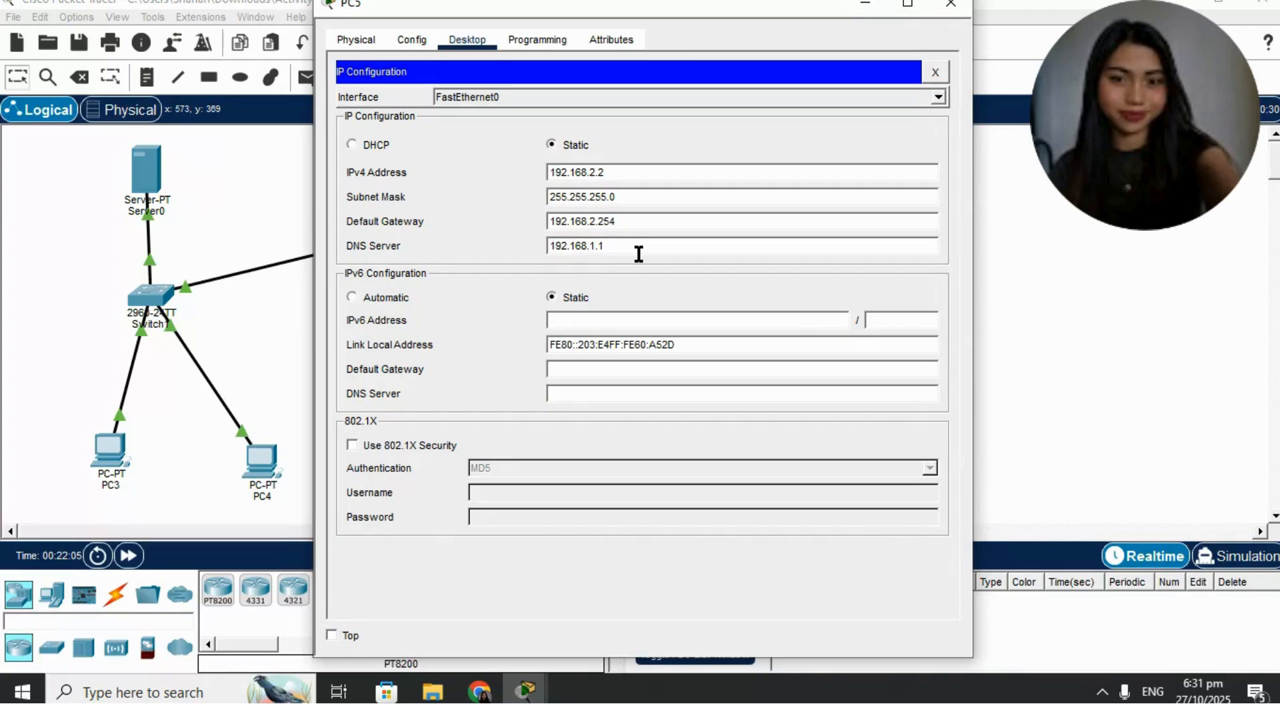
pyautogui.click(937, 74)
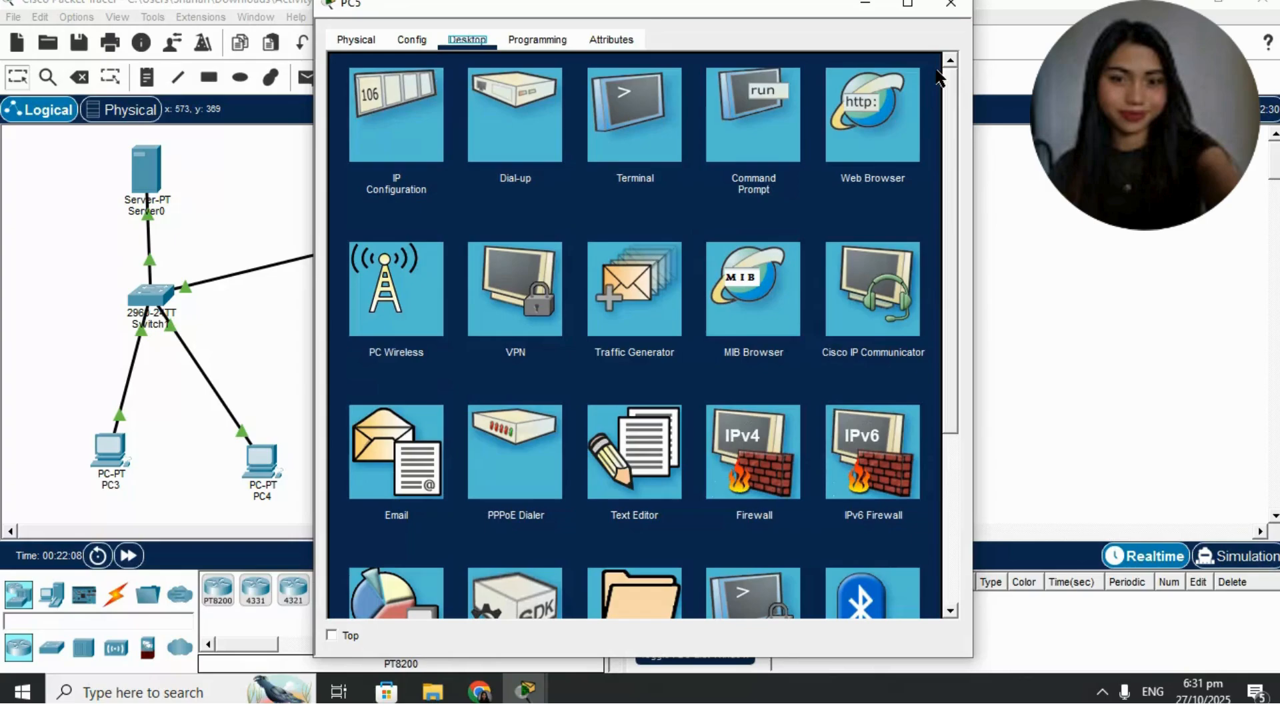
pyautogui.click(861, 107)
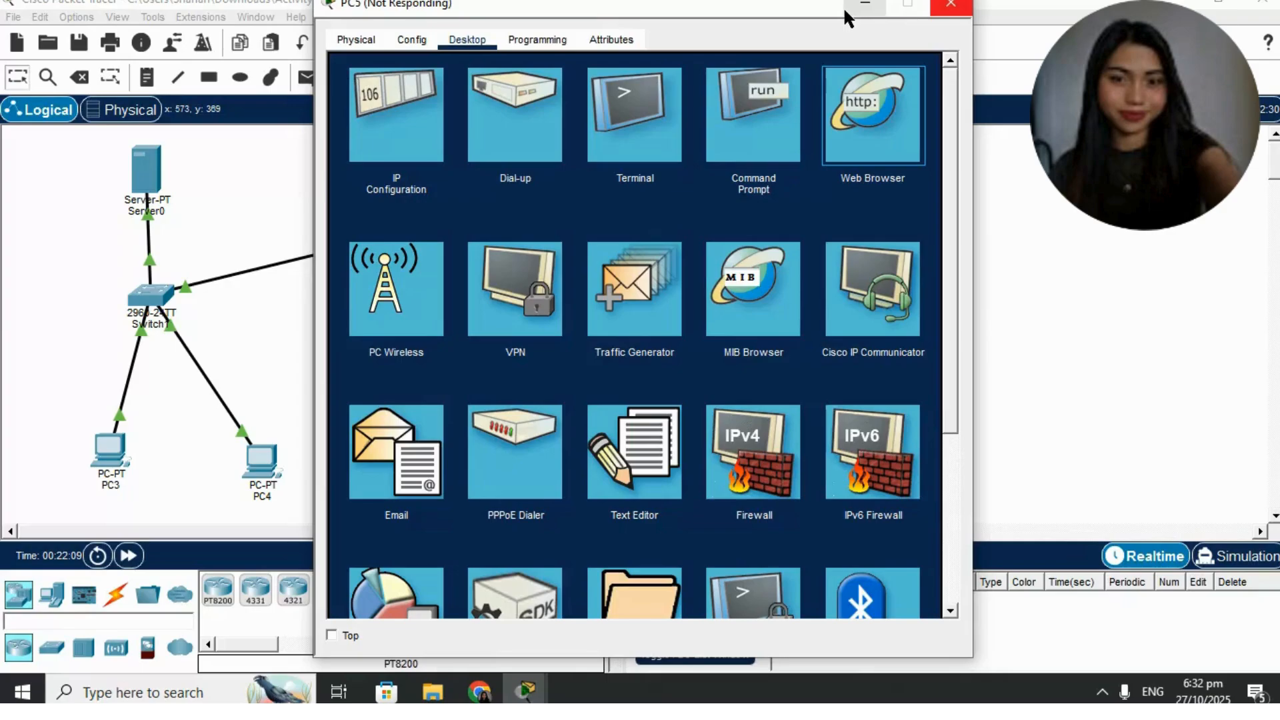
pyautogui.click(871, 2)
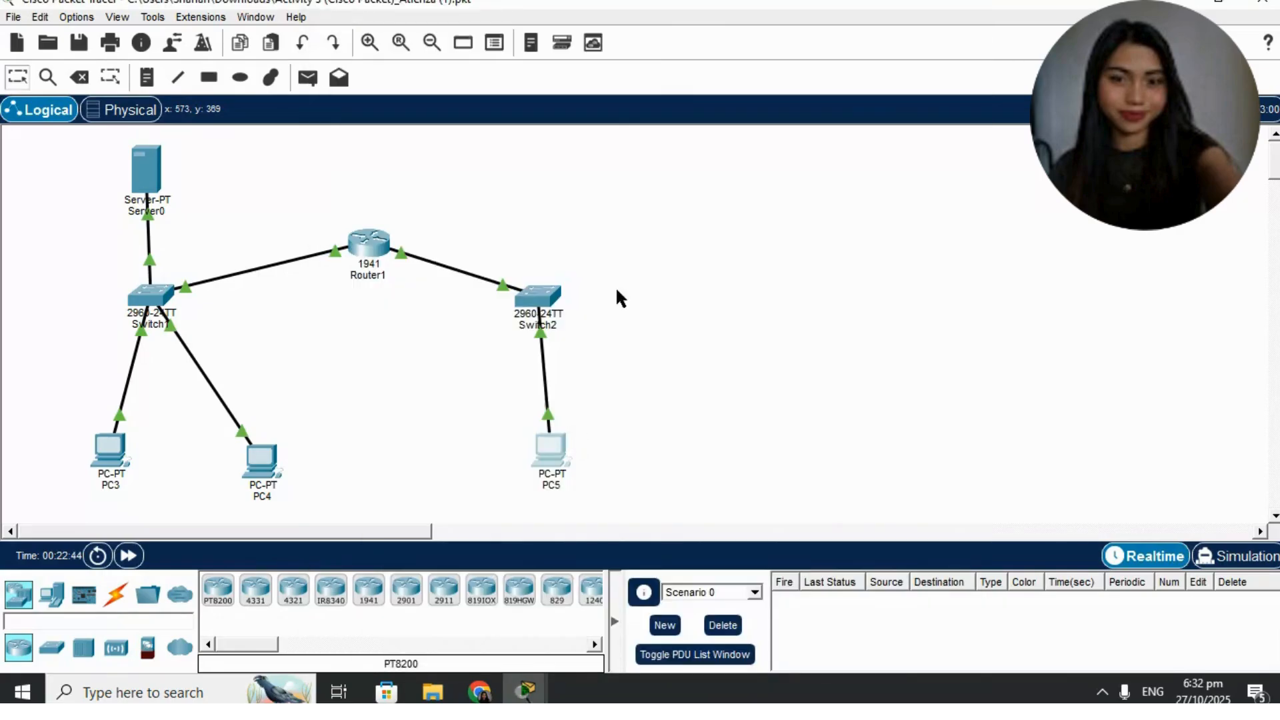
# Step: Load shanah.com in PC5's web browser to test web access from the second subnet, and put the PC5 window away
pyautogui.click(553, 443)
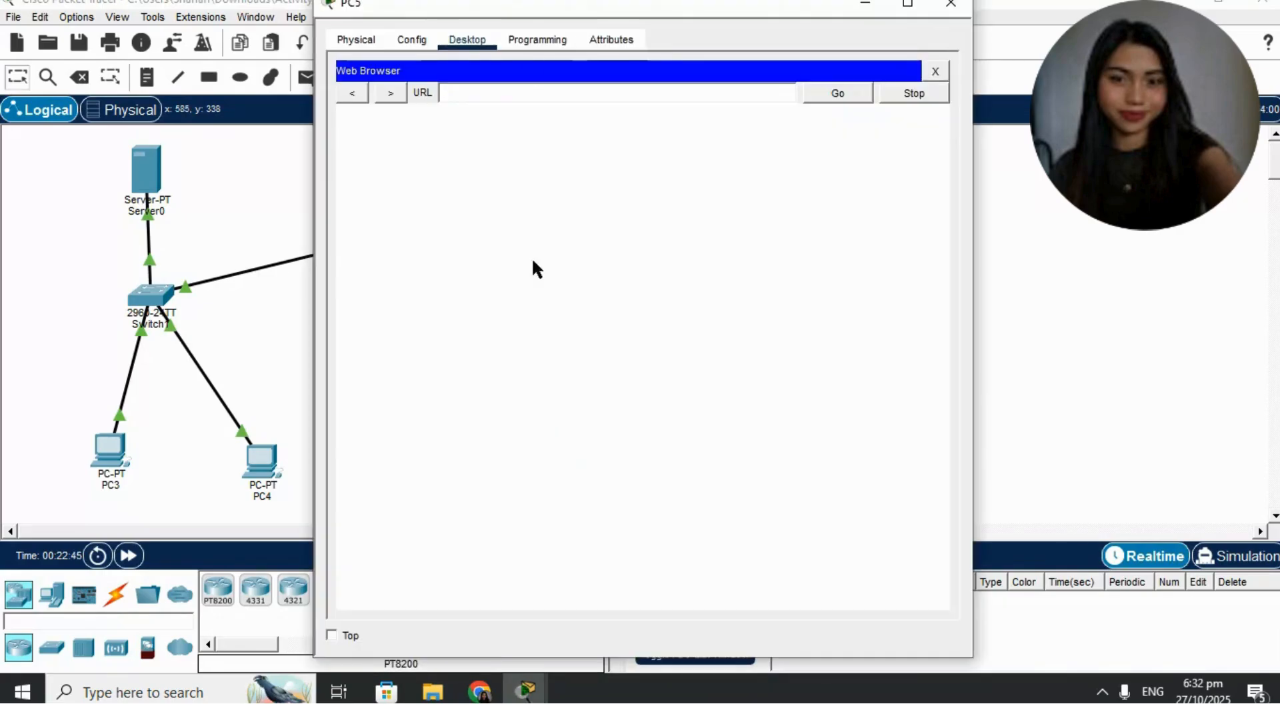
pyautogui.click(513, 97)
pyautogui.write('shanah')
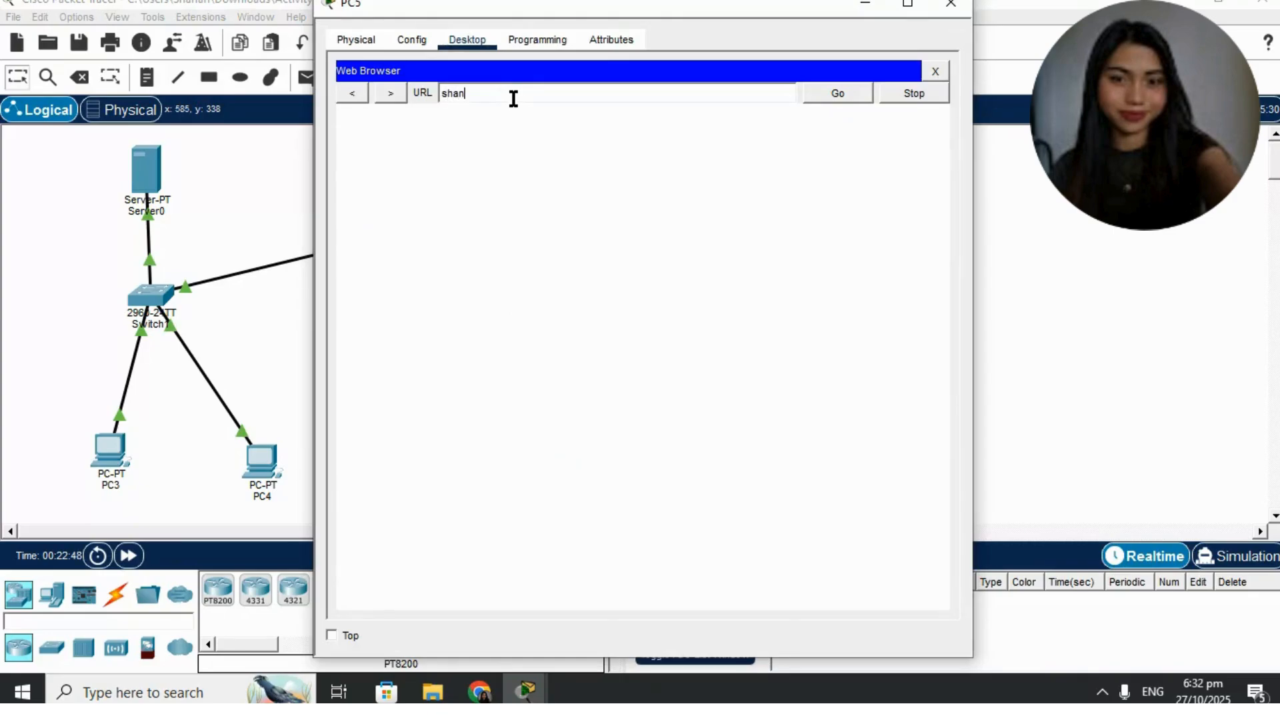
pyautogui.write('.com')
pyautogui.press('Return')
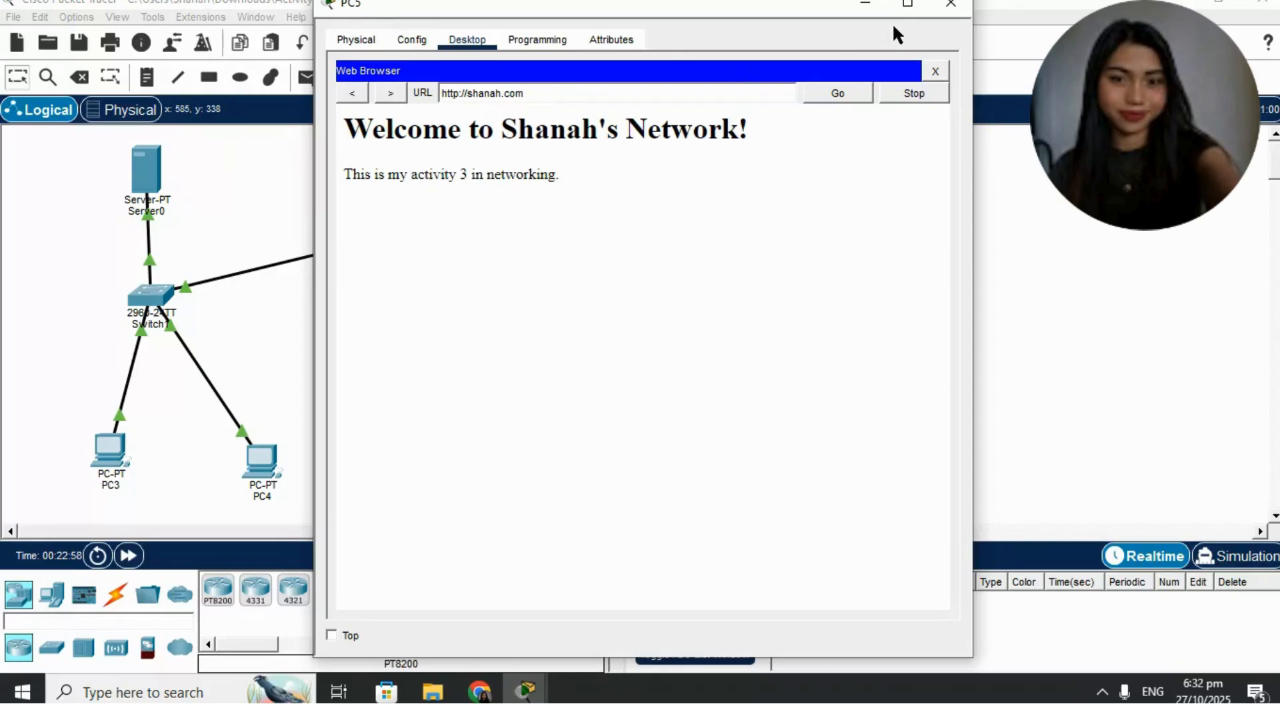
pyautogui.click(876, 5)
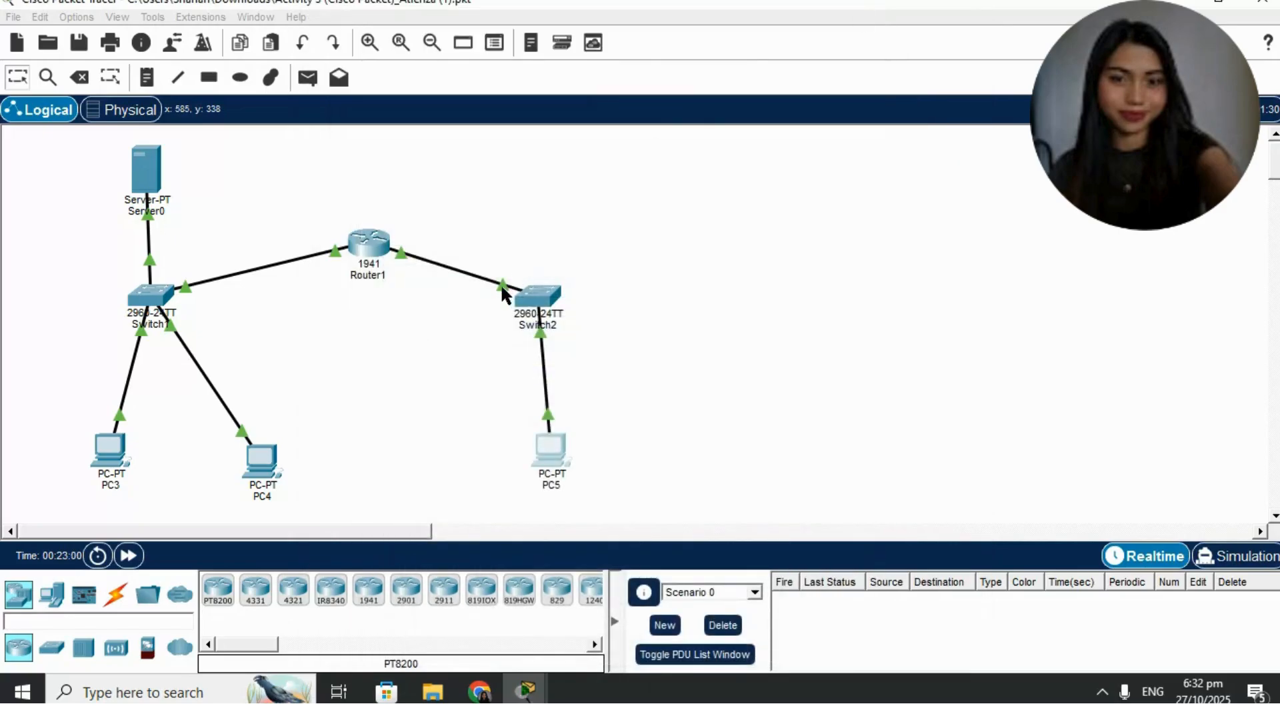
pyautogui.moveTo(501, 287)
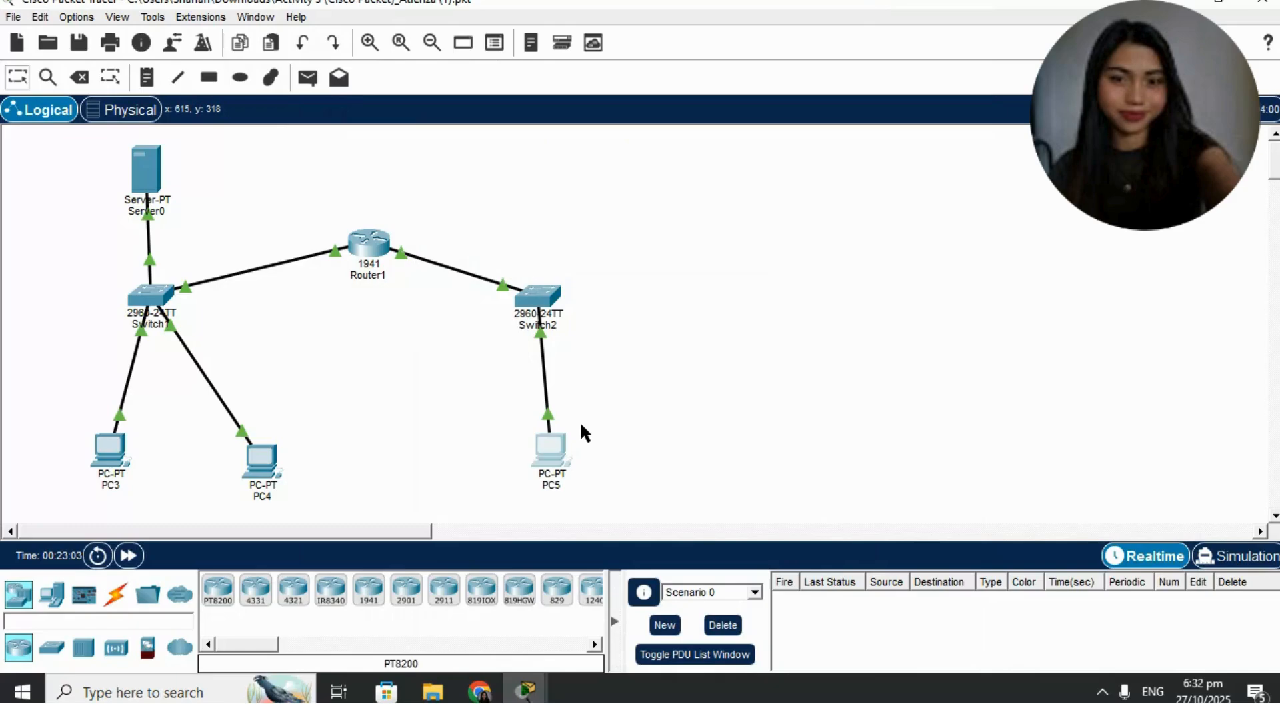
pyautogui.moveTo(479, 691)
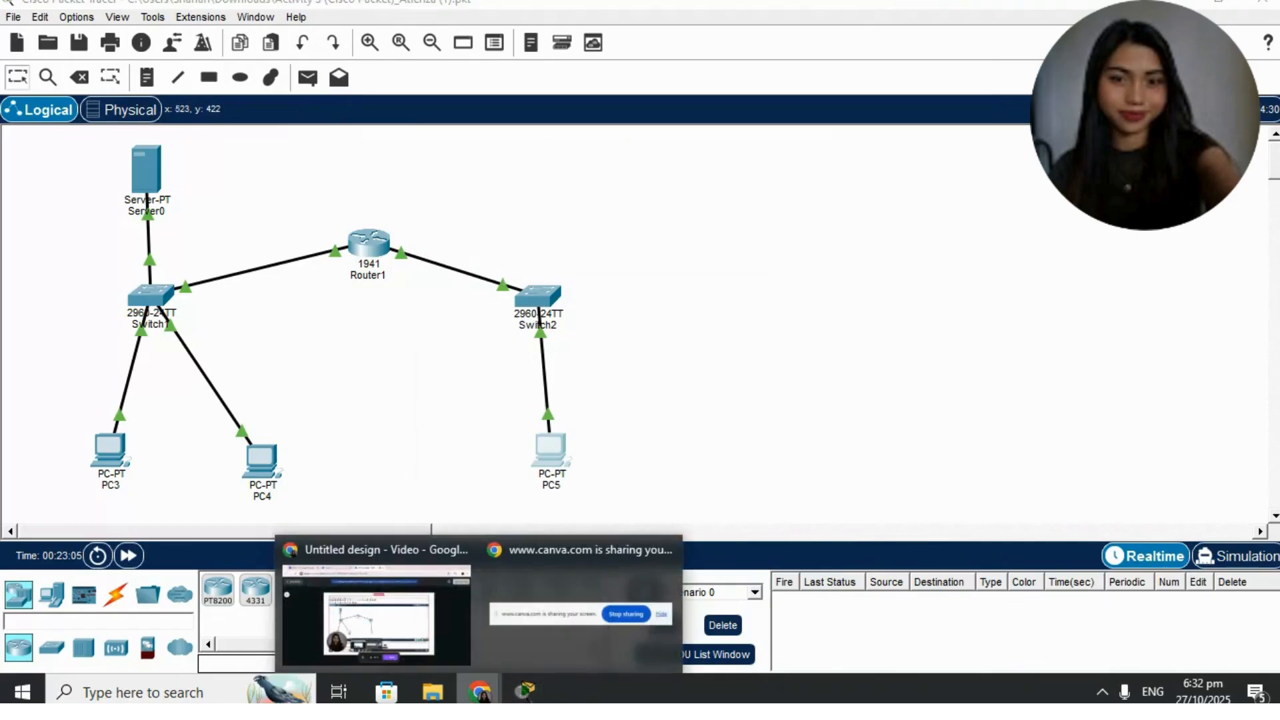
pyautogui.click(377, 614)
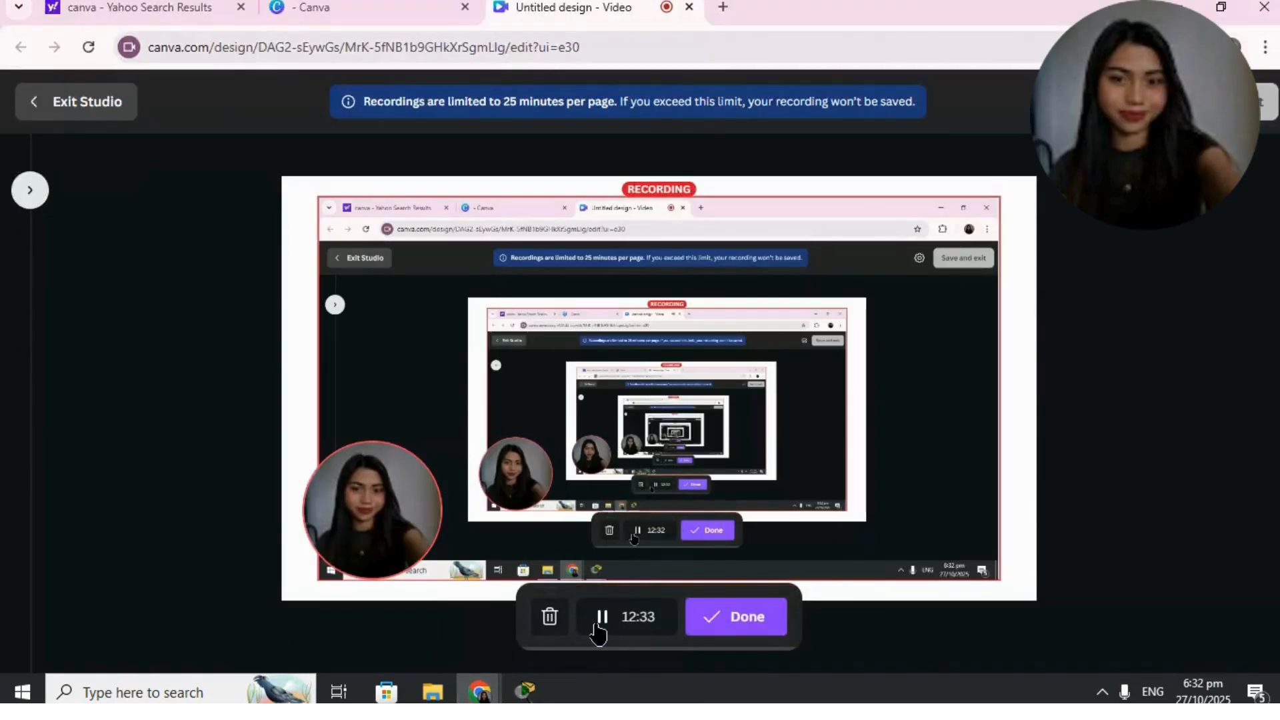